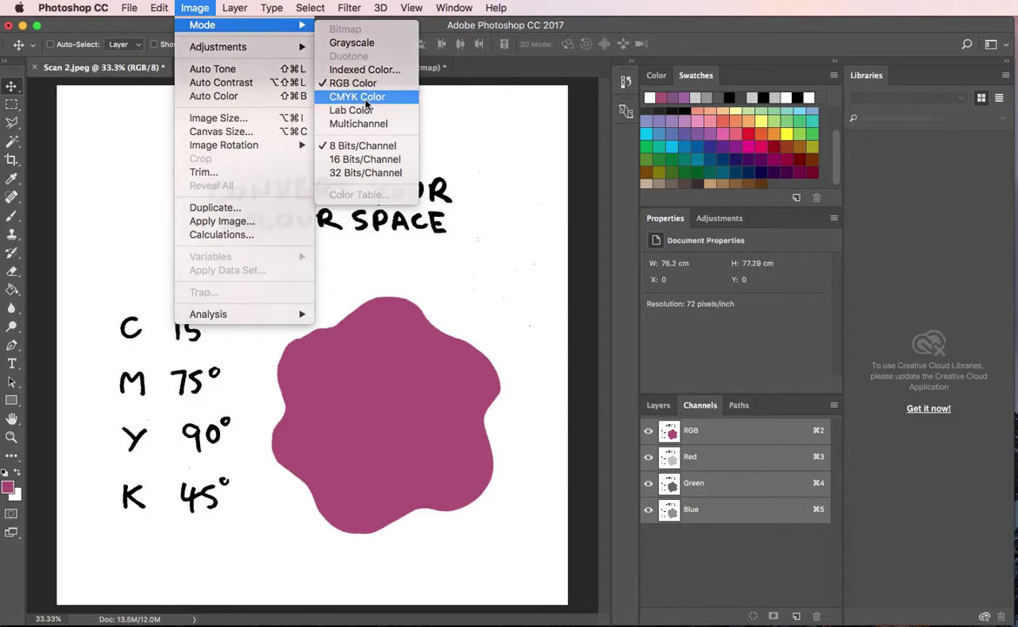
# Convert the scanned image to CMYK Color mode and from there to Multichannel mode.
pyautogui.press('Return')
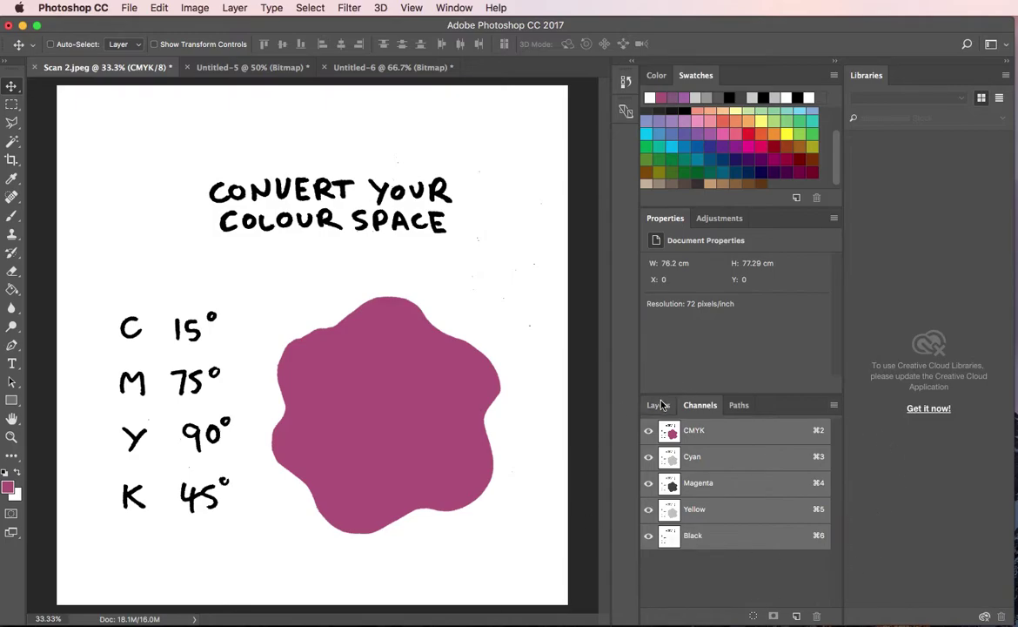
pyautogui.click(193, 8)
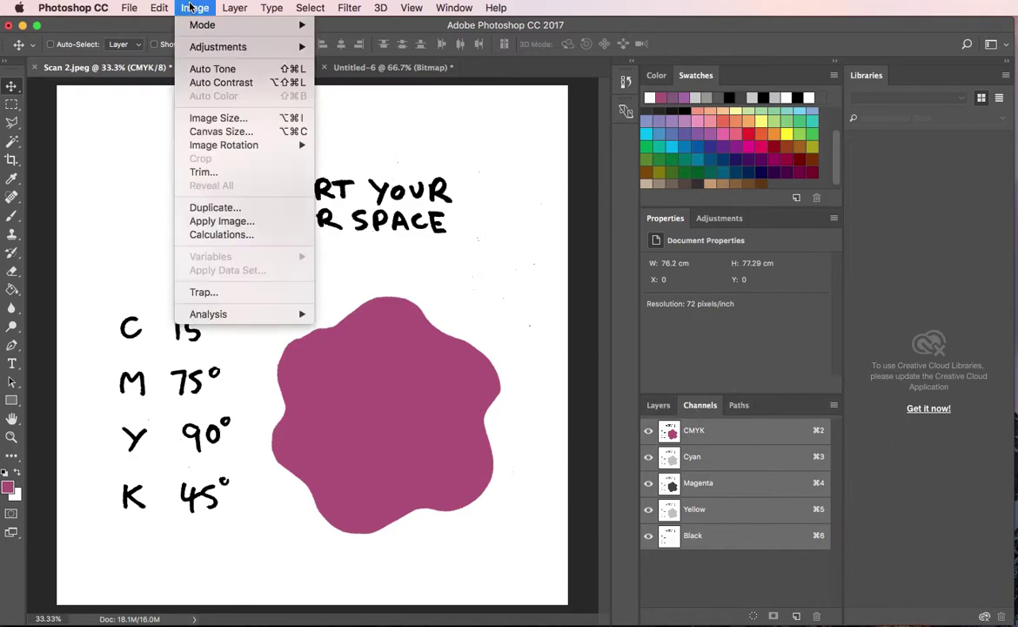
pyautogui.moveTo(197, 26)
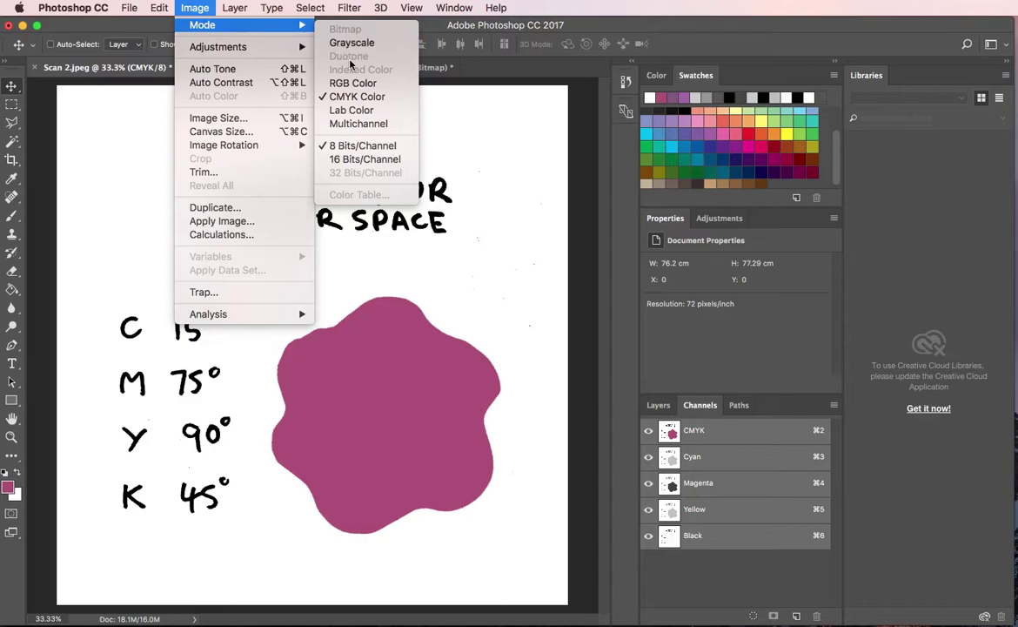
pyautogui.click(362, 124)
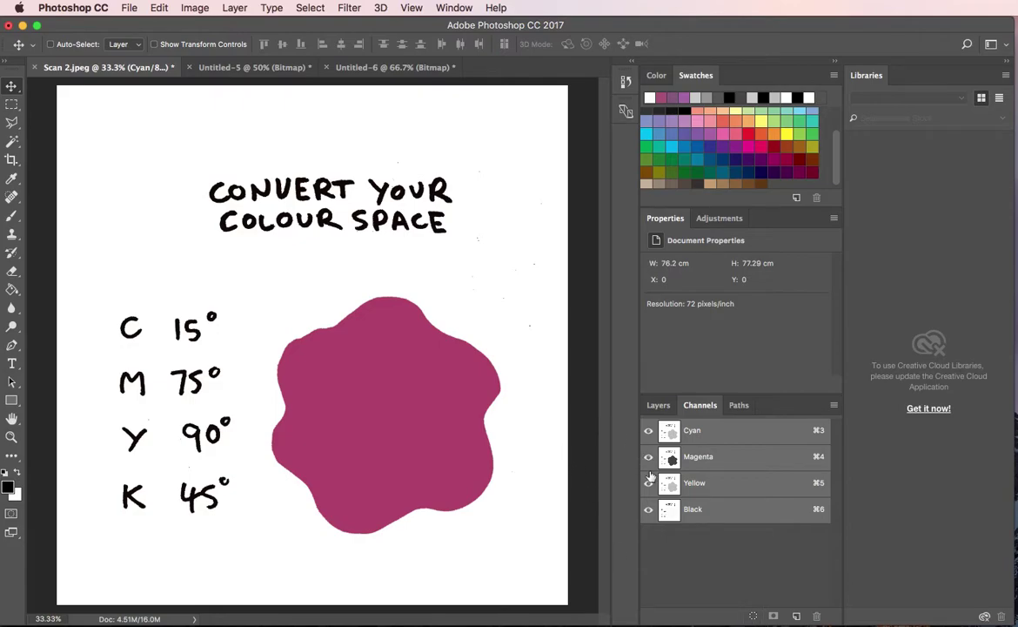
# Hide the Black, Yellow and Magenta channels to view Cyan alone, and show them all again.
pyautogui.click(649, 511)
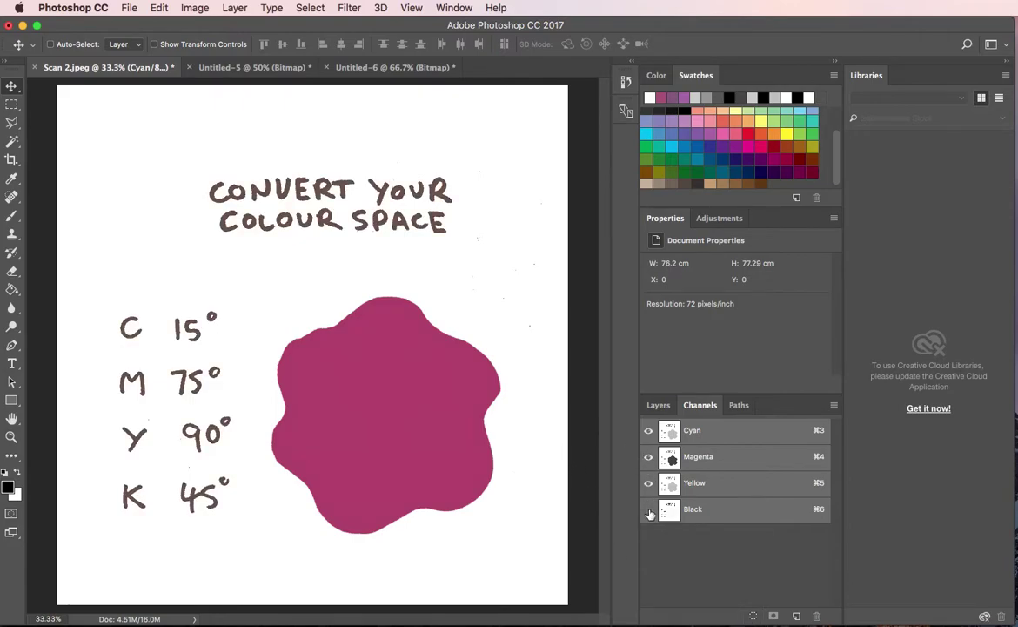
pyautogui.click(648, 458)
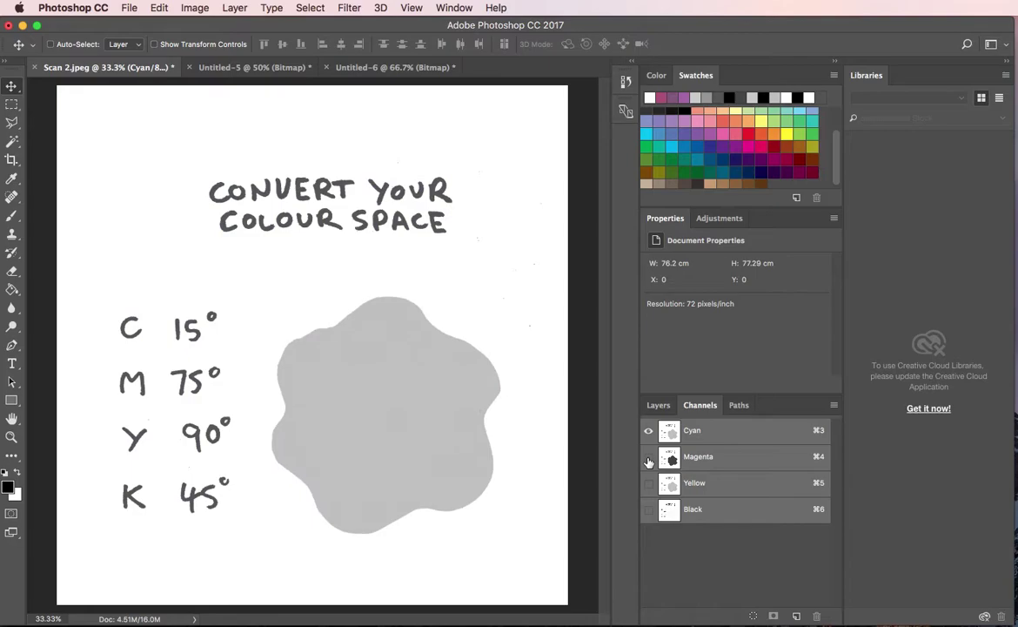
pyautogui.click(648, 457)
pyautogui.click(648, 483)
pyautogui.click(649, 509)
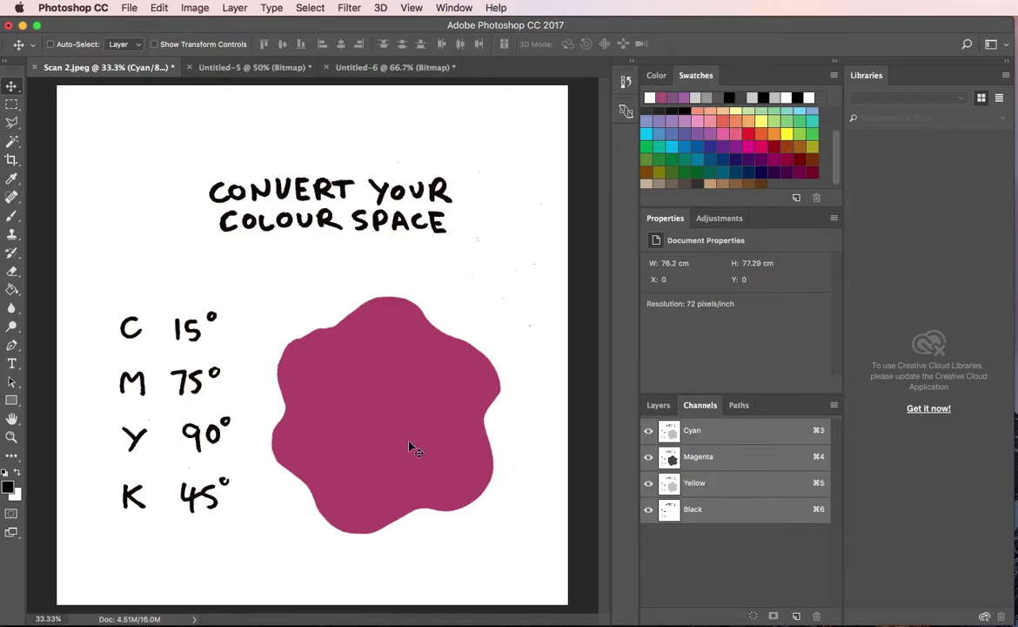
# Try shifting the Cyan and Magenta channels in different directions and show both together.
pyautogui.moveTo(411, 448); pyautogui.dragTo(378, 448)
pyautogui.click(695, 441)
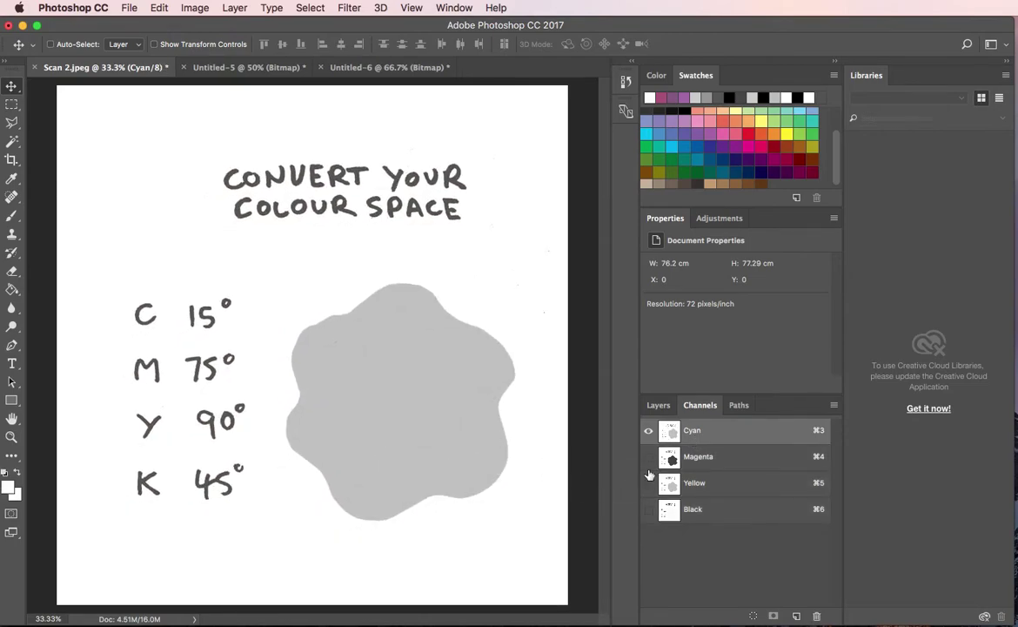
pyautogui.click(670, 456)
pyautogui.moveTo(439, 432); pyautogui.dragTo(415, 442)
pyautogui.click(647, 431)
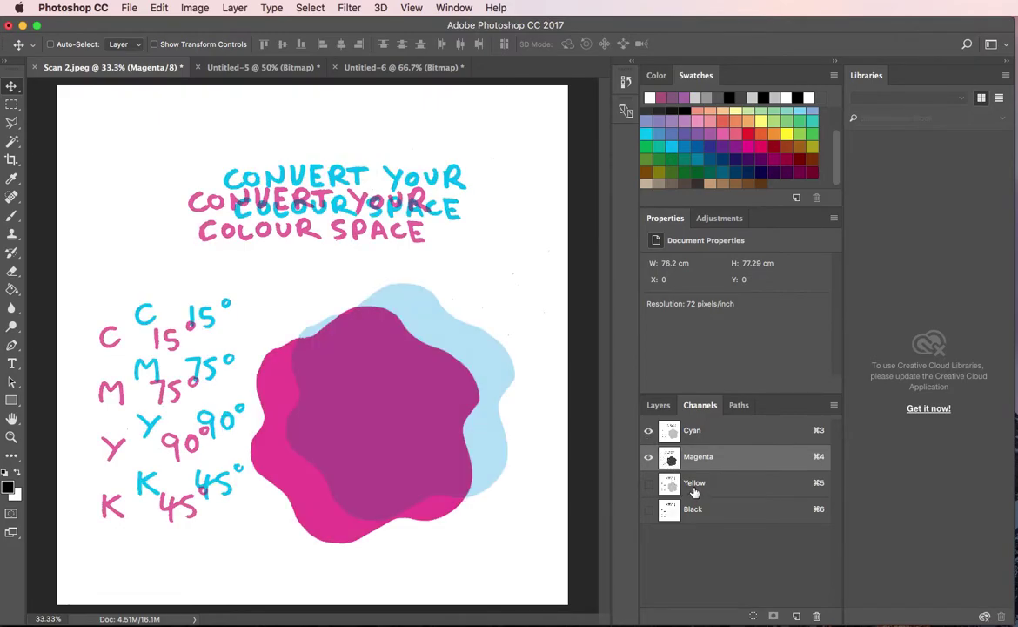
# Select the Yellow channel, undo the channel shifts and show all four channels together.
pyautogui.press('super+5')
pyautogui.moveTo(415, 432); pyautogui.dragTo(436, 444)
pyautogui.click(648, 456)
pyautogui.click(648, 432)
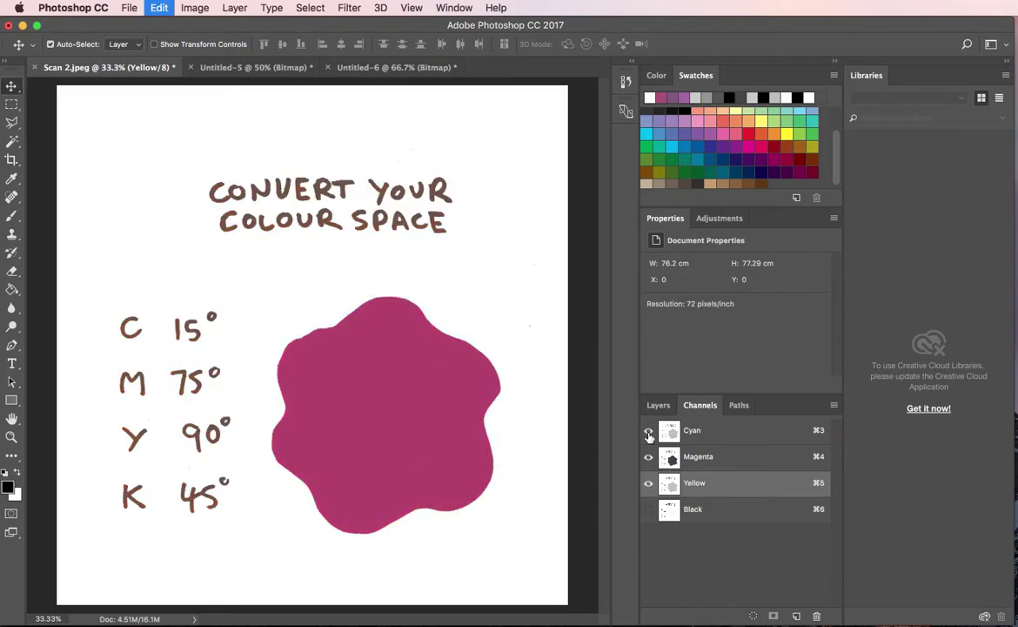
pyautogui.click(647, 508)
# Select the Cyan, Magenta, Yellow and Black channels one after another.
pyautogui.click(693, 432)
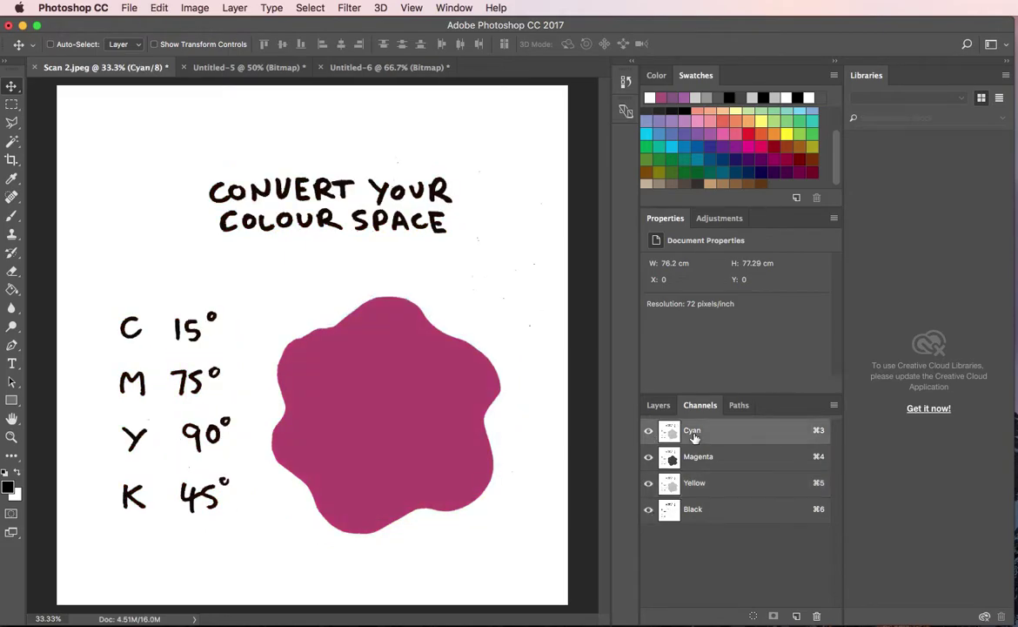
pyautogui.click(701, 459)
pyautogui.click(702, 481)
pyautogui.click(709, 511)
# In the Cyan channel, marquee an area about 42 by 40 cm around the purple shape and cut it.
pyautogui.click(714, 442)
pyautogui.press('m')
pyautogui.moveTo(248, 277); pyautogui.dragTo(528, 545)
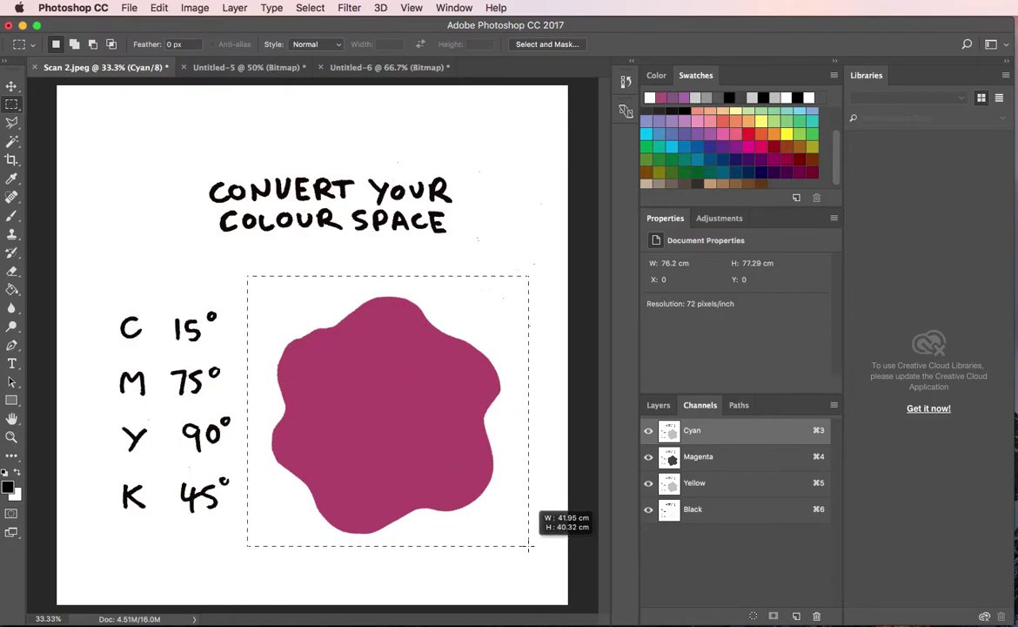
pyautogui.click(151, 8)
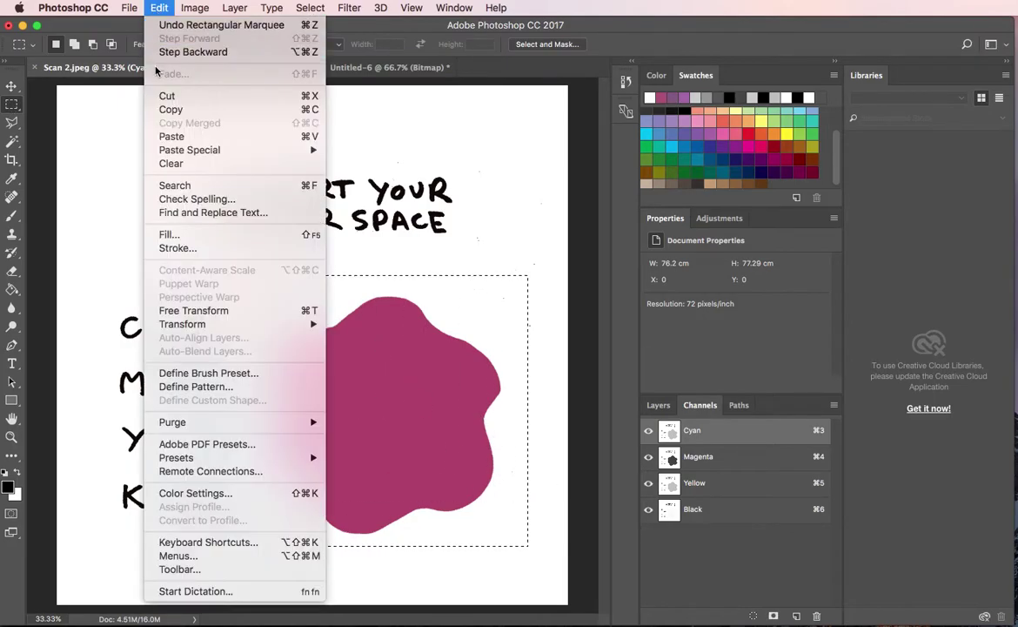
pyautogui.click(168, 96)
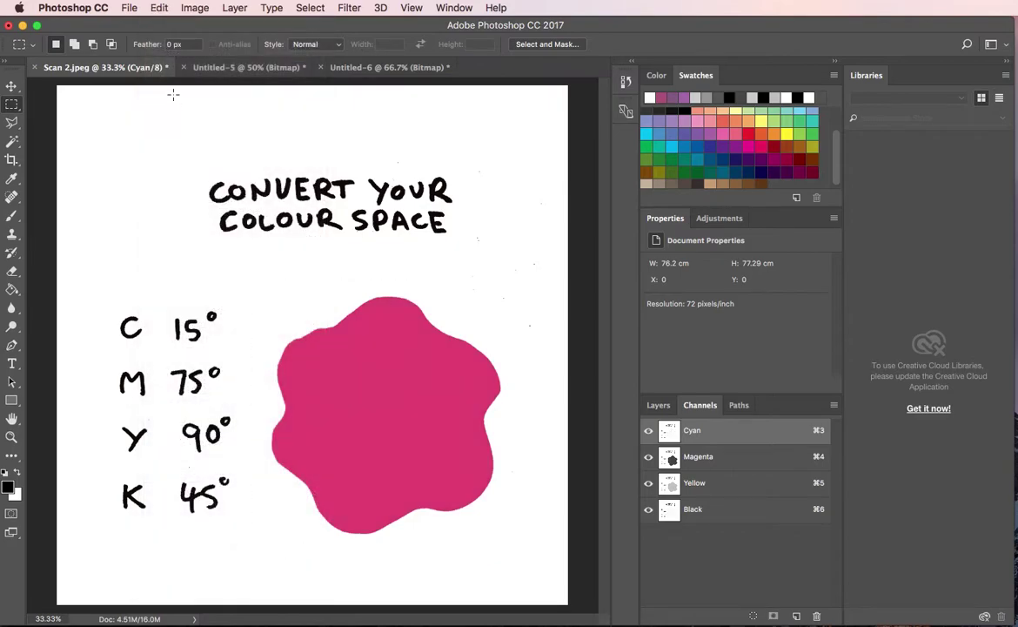
# Create a 1187 x 1142 px grayscale document from the Clipboard preset and paste the cut Cyan shape into it.
pyautogui.click(128, 7)
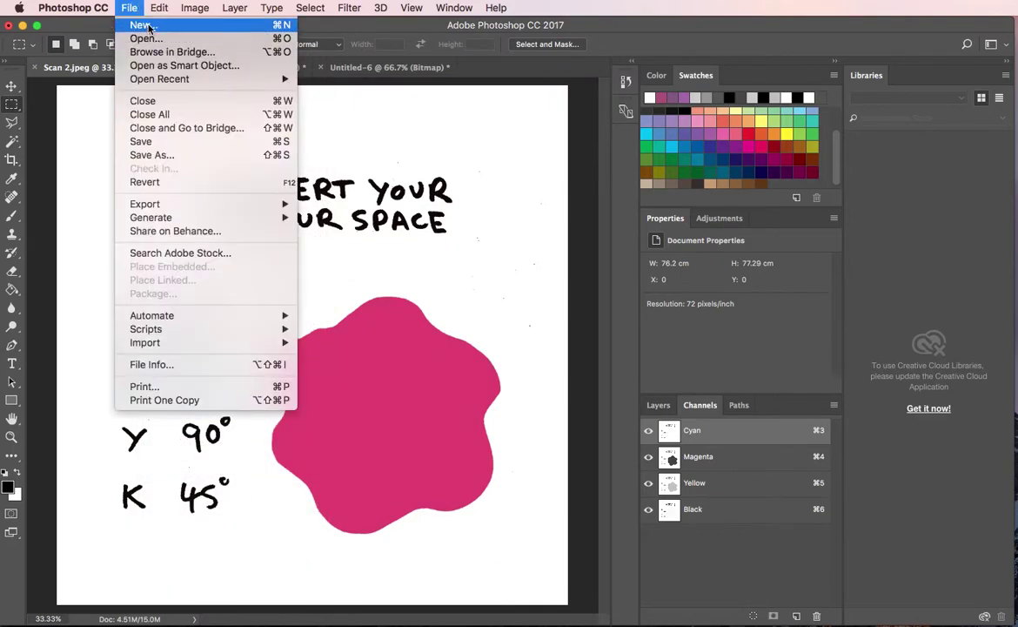
pyautogui.click(143, 25)
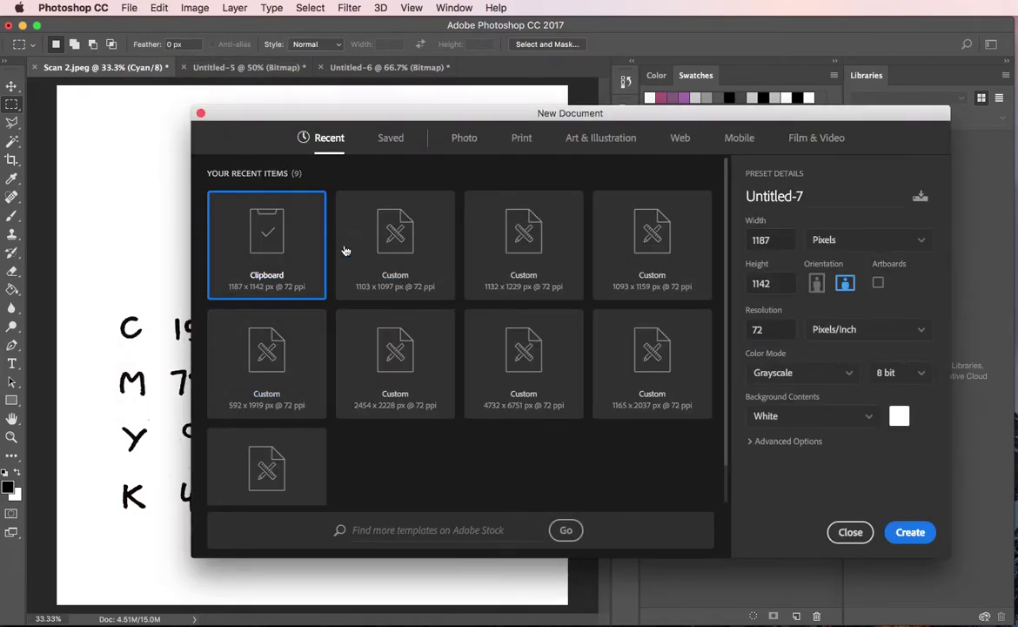
pyautogui.click(901, 532)
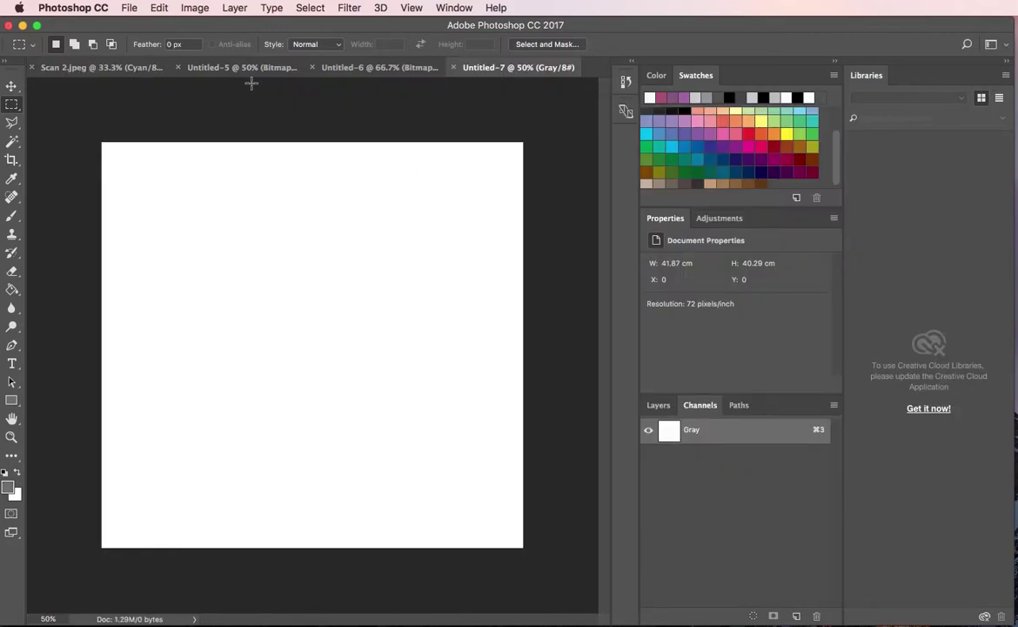
pyautogui.click(161, 8)
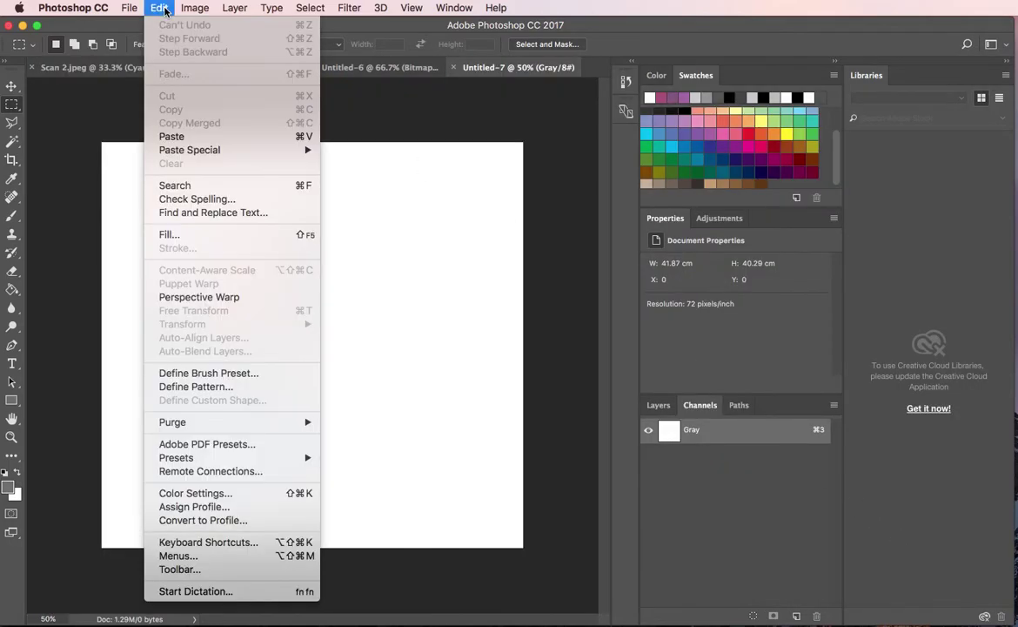
pyautogui.click(176, 136)
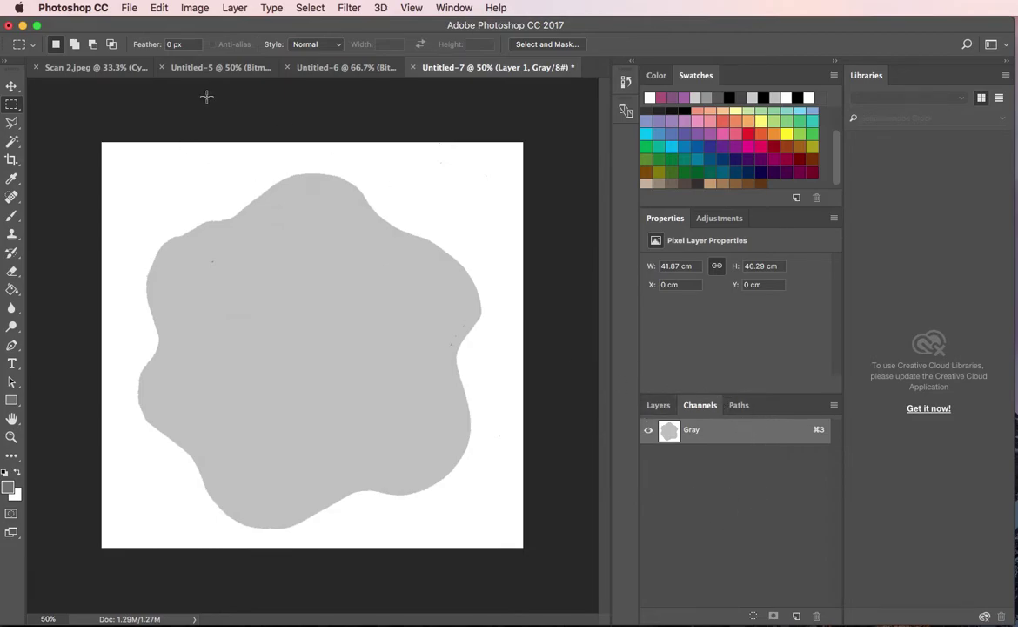
# Start converting the pasted shape to Bitmap mode, flattening layers and accepting 72 pixels/inch with the Halftone Screen method.
pyautogui.click(180, 10)
pyautogui.moveTo(199, 26)
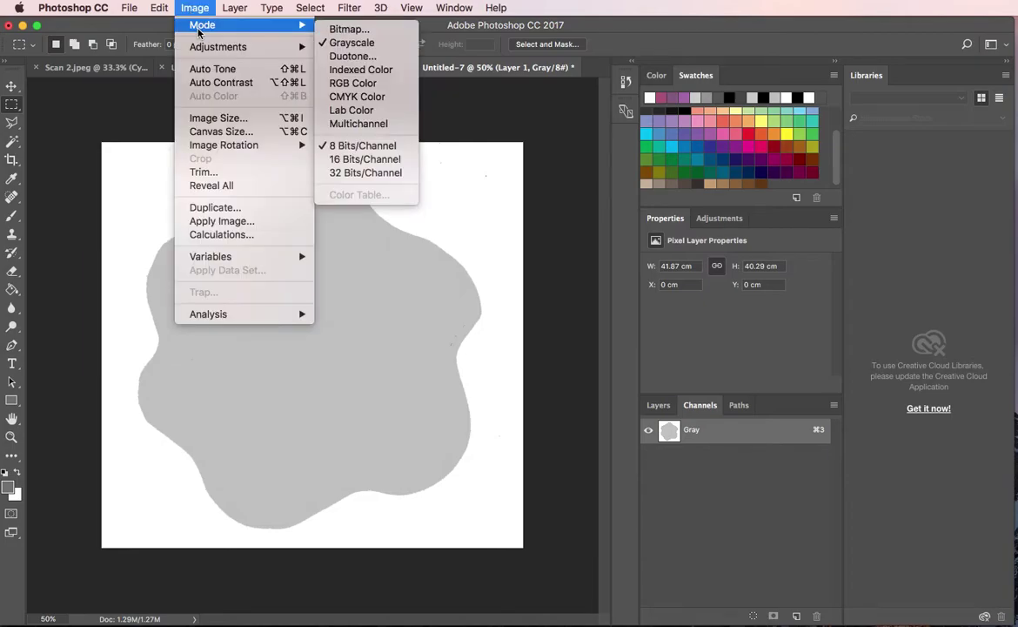
pyautogui.click(349, 30)
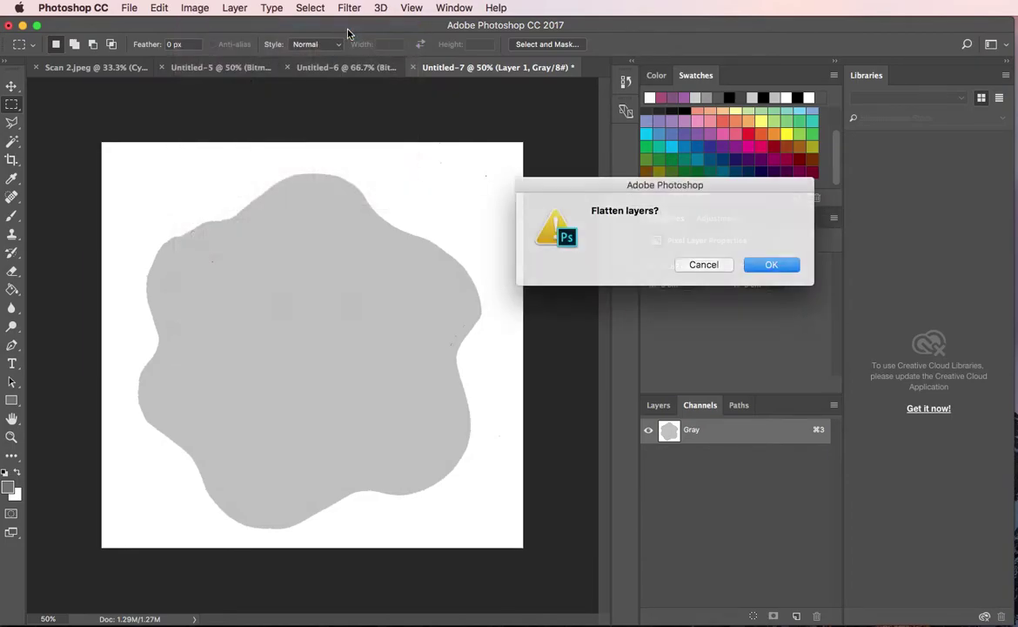
pyautogui.click(771, 264)
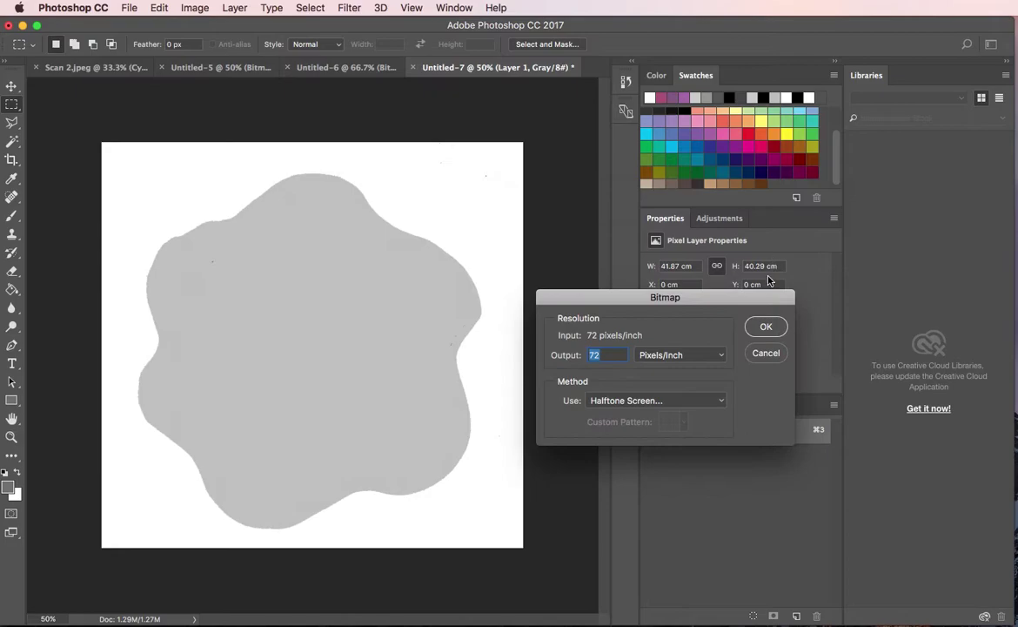
pyautogui.click(772, 327)
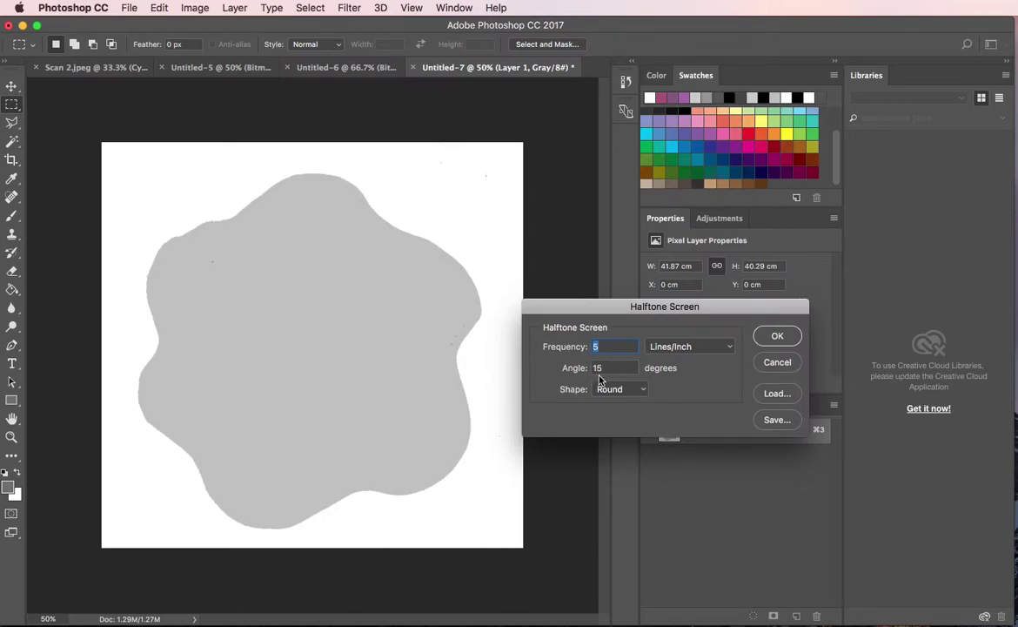
pyautogui.doubleClick(605, 369)
pyautogui.press('BackSpace')
pyautogui.press('super+Tab')
pyautogui.press('super+Tab')
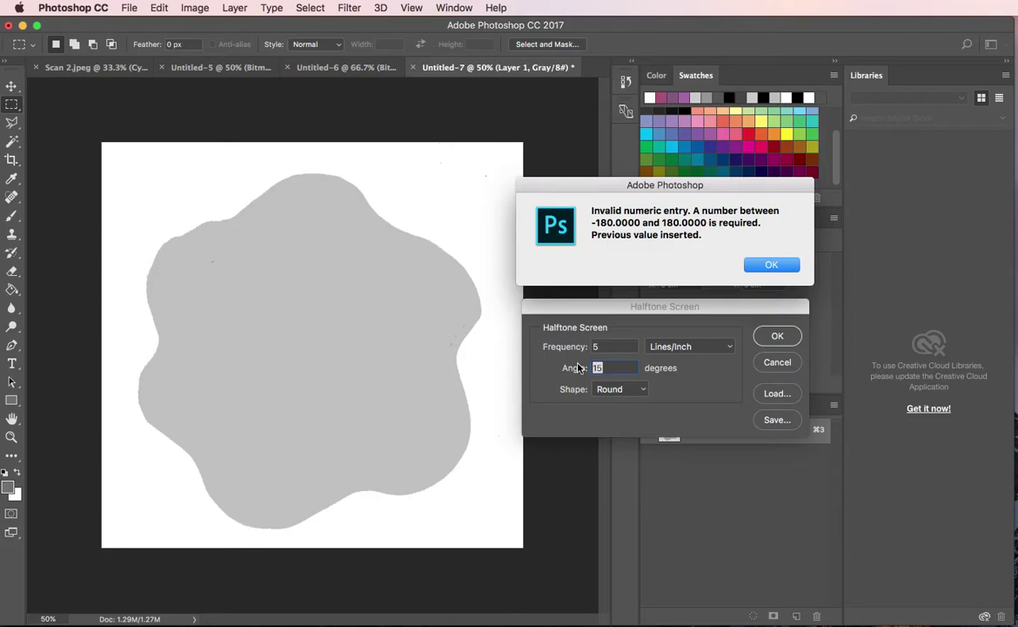
pyautogui.press('Return')
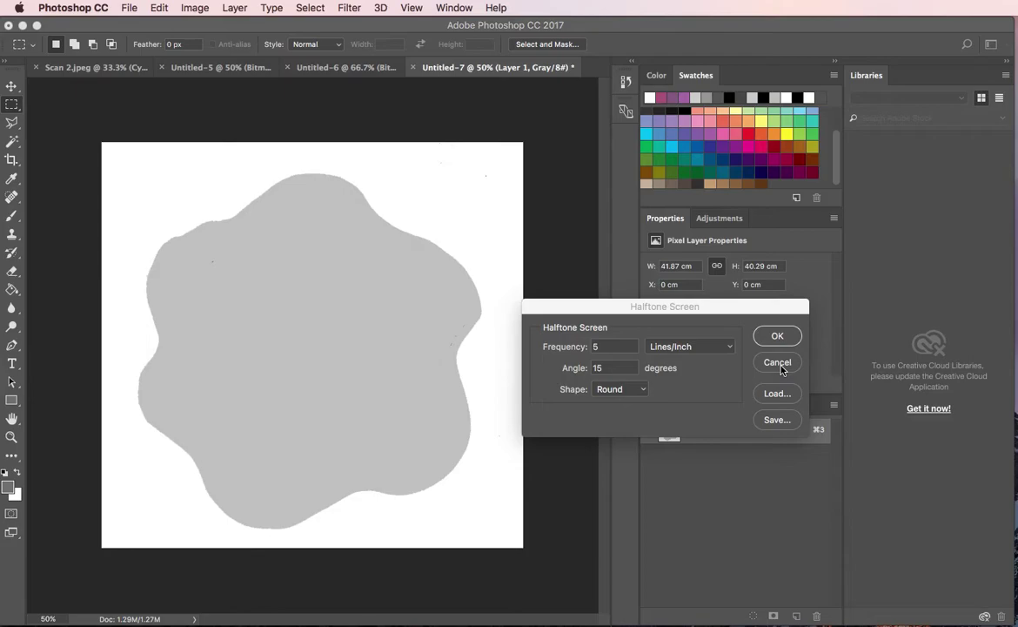
# Switch to Chrome and search Google for "halftone screen angles".
pyautogui.press('super+Tab')
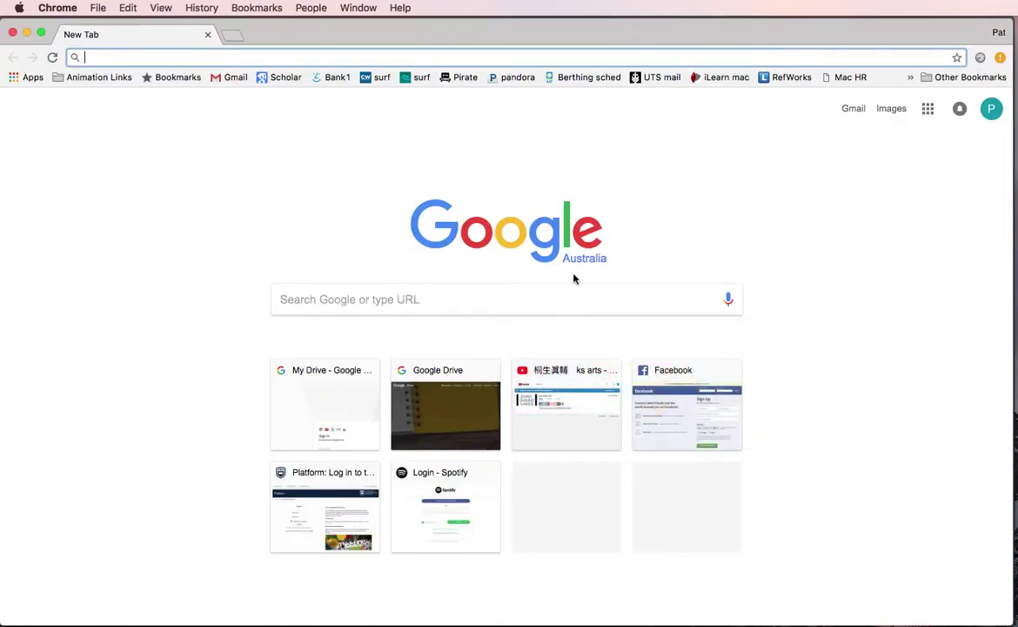
pyautogui.write('ha')
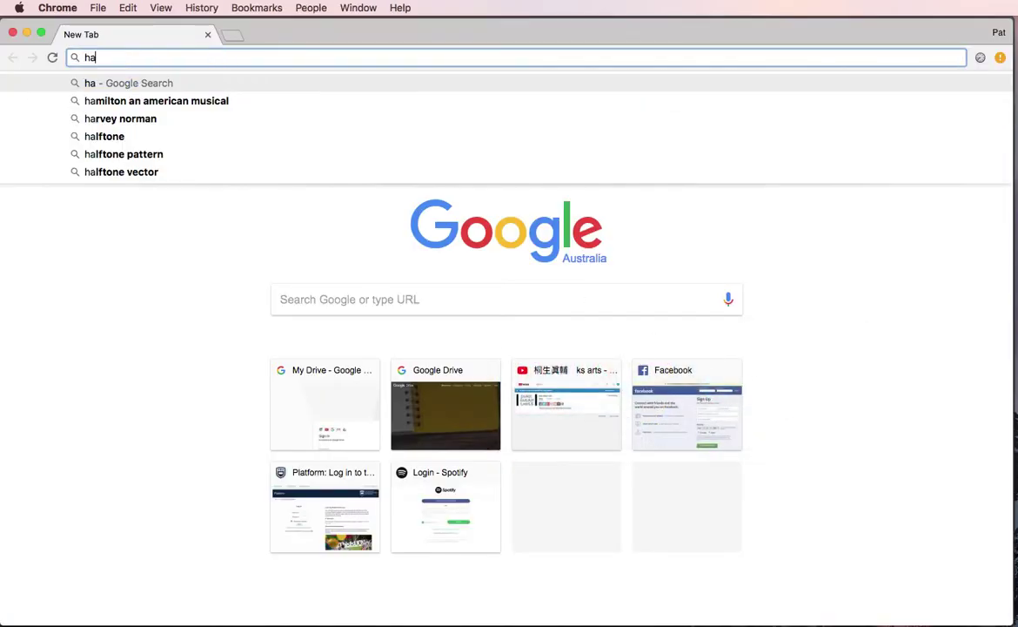
pyautogui.write('lftone ')
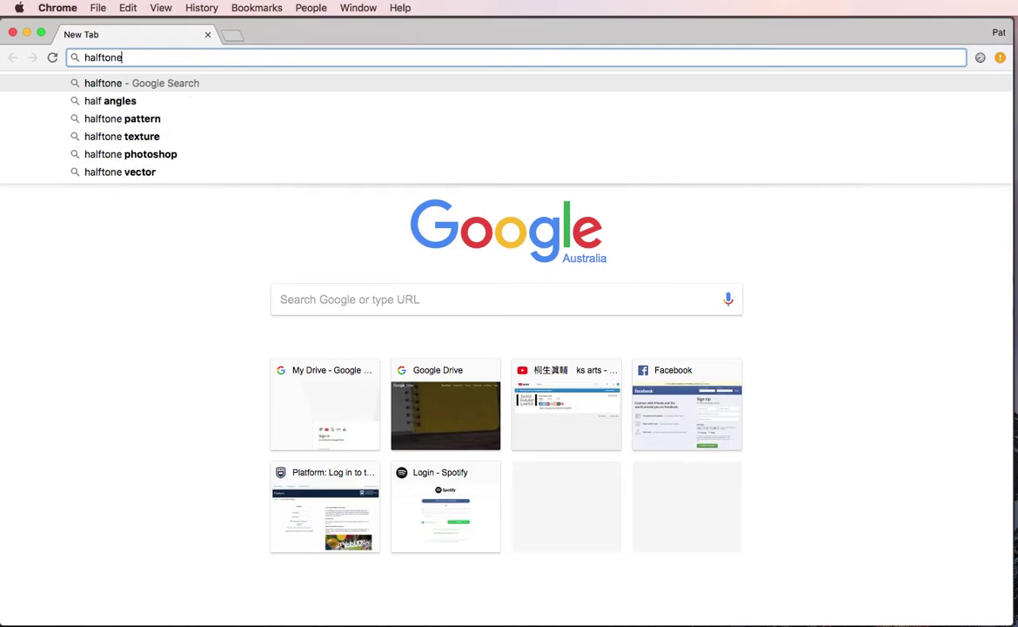
pyautogui.write('screen')
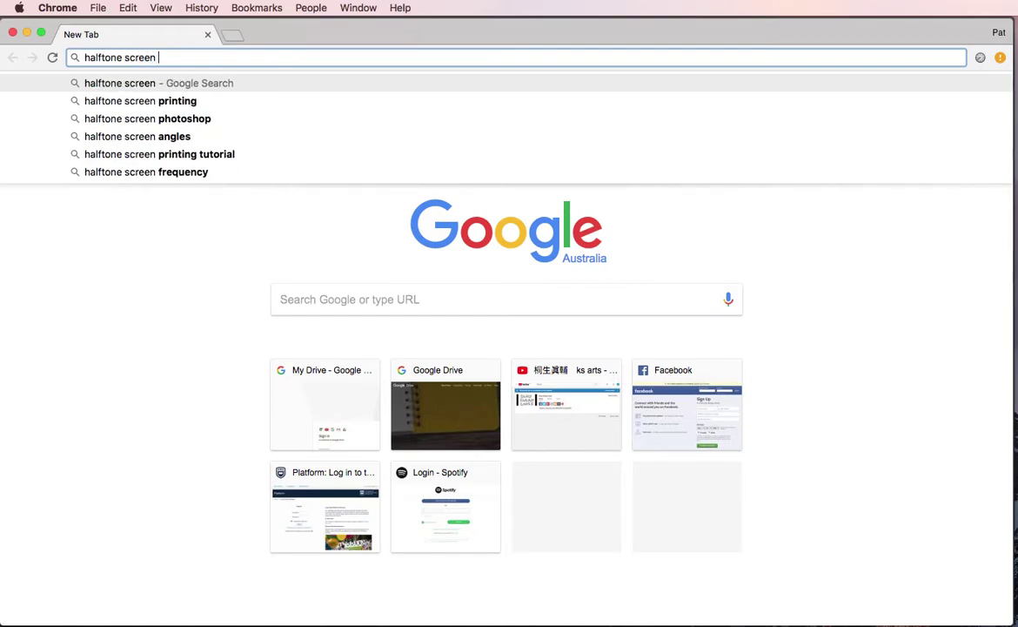
pyautogui.press('Down')
pyautogui.press('Down')
pyautogui.press('Down')
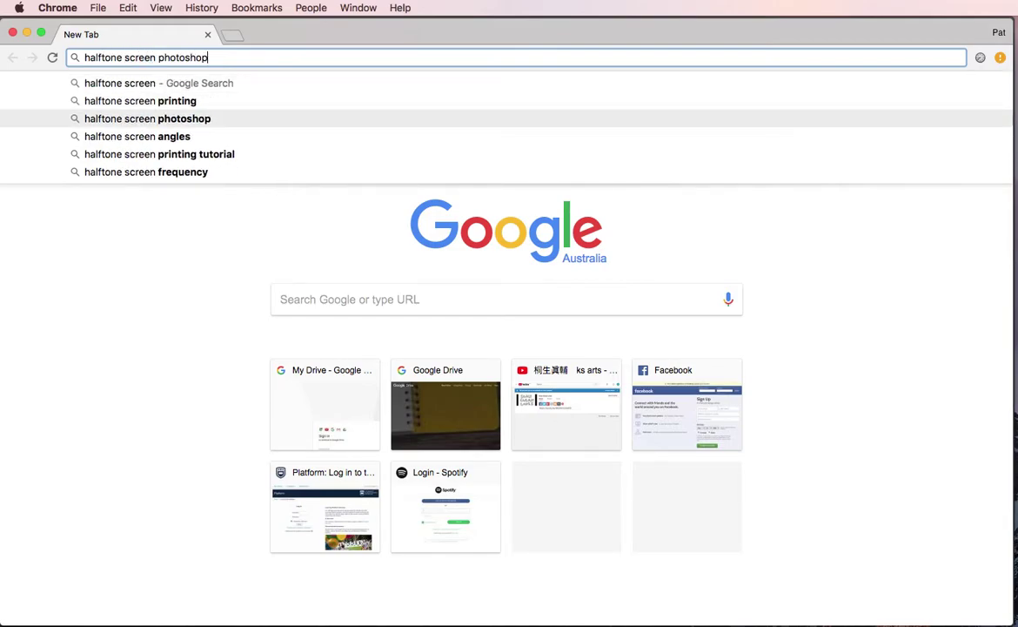
pyautogui.press('Return')
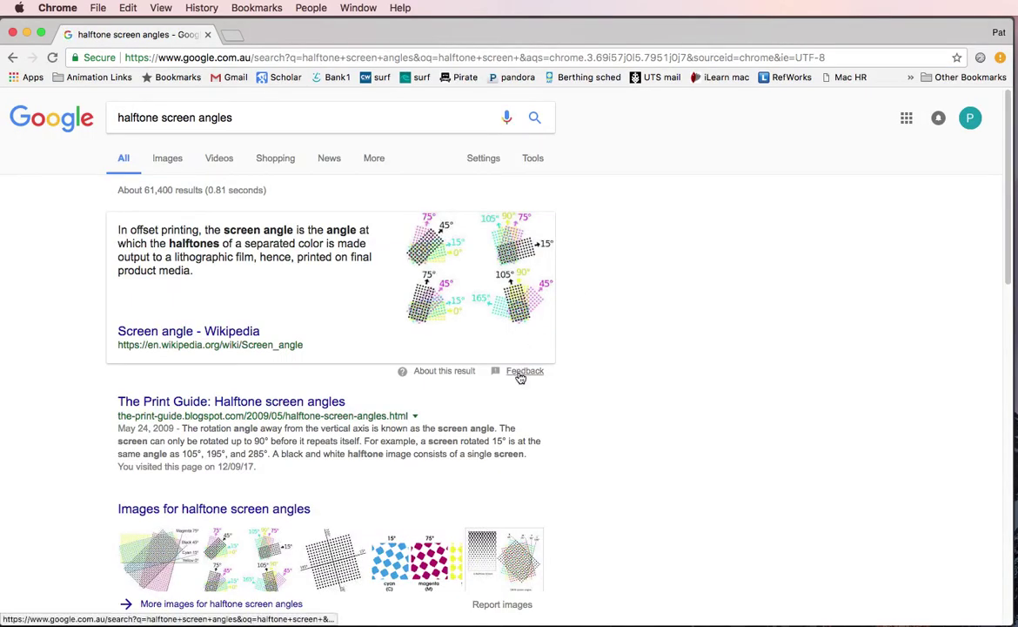
# Look up the CMYK angles in the Halftones & Line Screens image result and return to Photoshop's Halftone Screen settings.
pyautogui.click(173, 163)
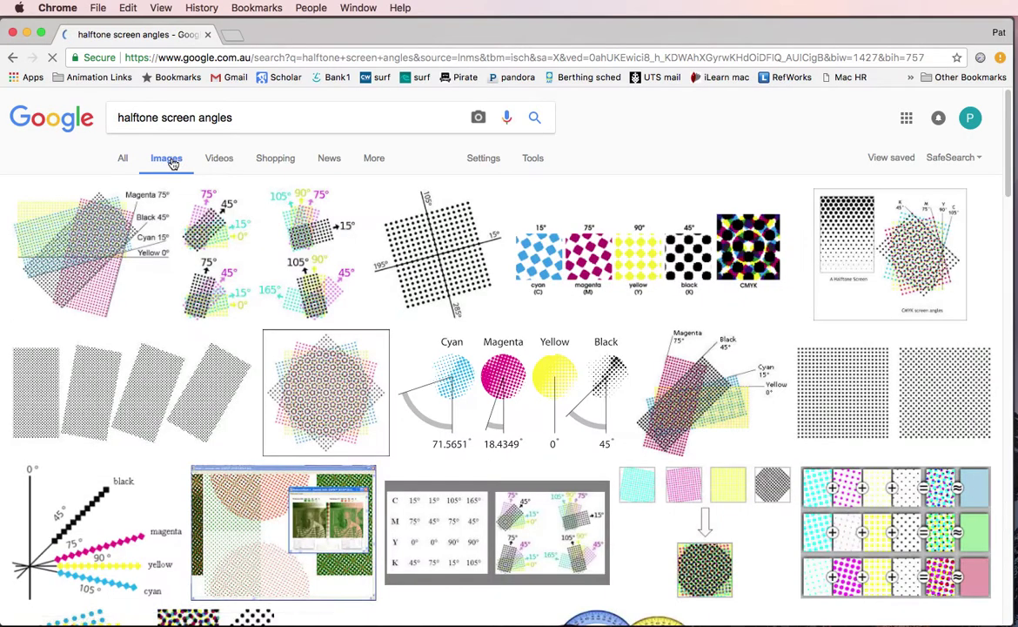
pyautogui.moveTo(692, 261); pyautogui.dragTo(695, 266)
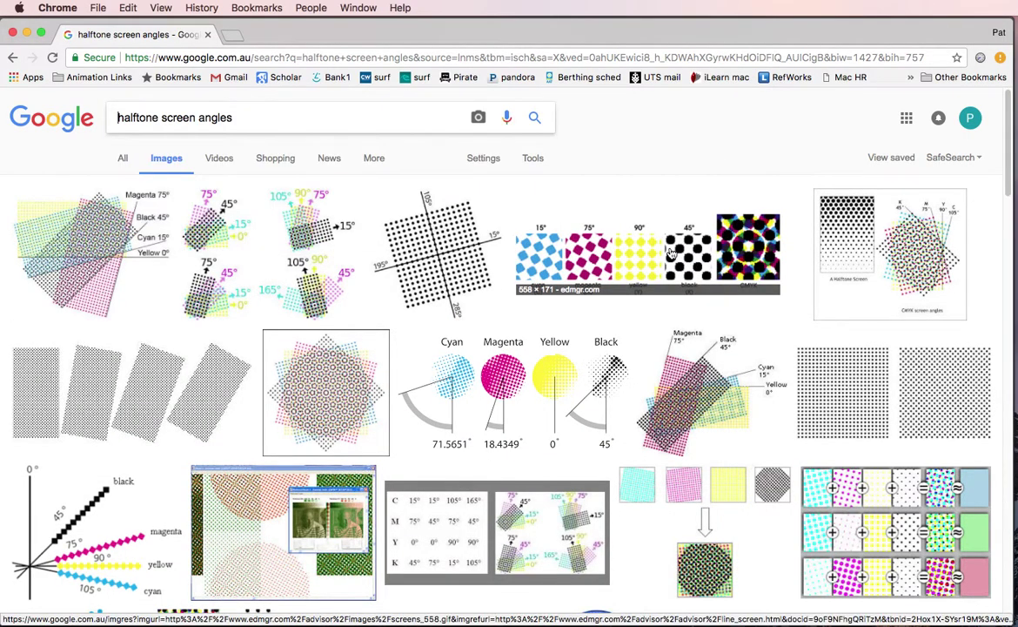
pyautogui.click(670, 255)
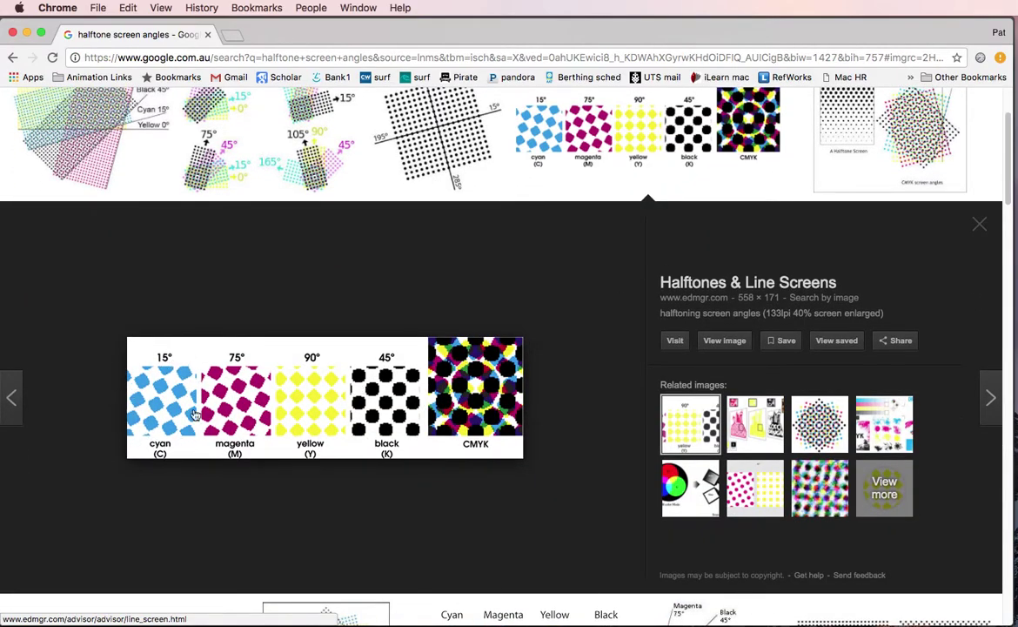
pyautogui.press('super+Tab')
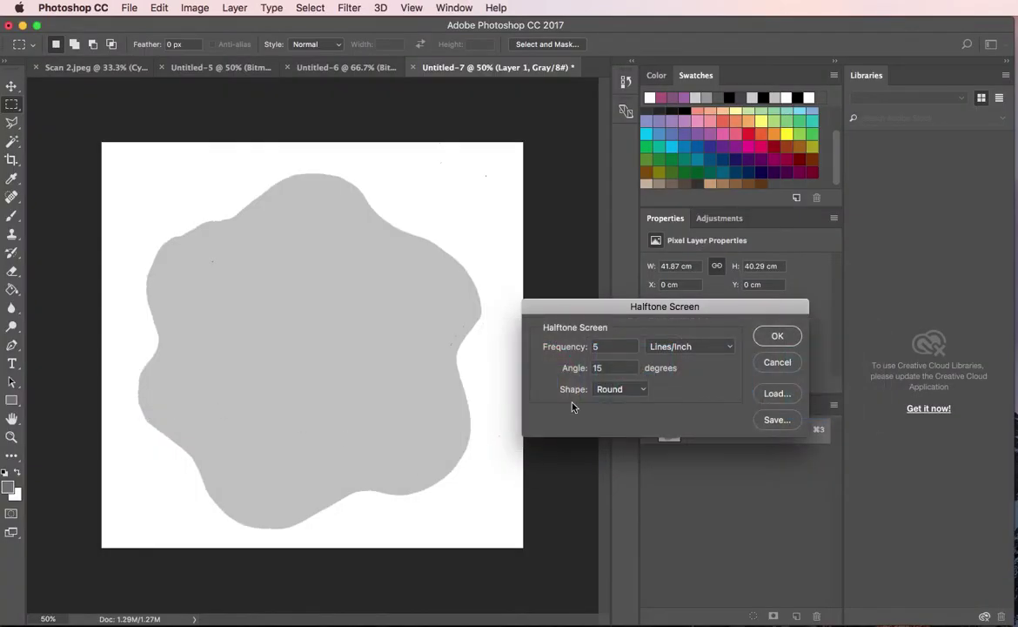
# Apply the Round halftone screen at 5 lines/inch and 15 degrees, and cut the entire resulting bitmap canvas.
pyautogui.moveTo(607, 369); pyautogui.dragTo(592, 368)
pyautogui.click(777, 336)
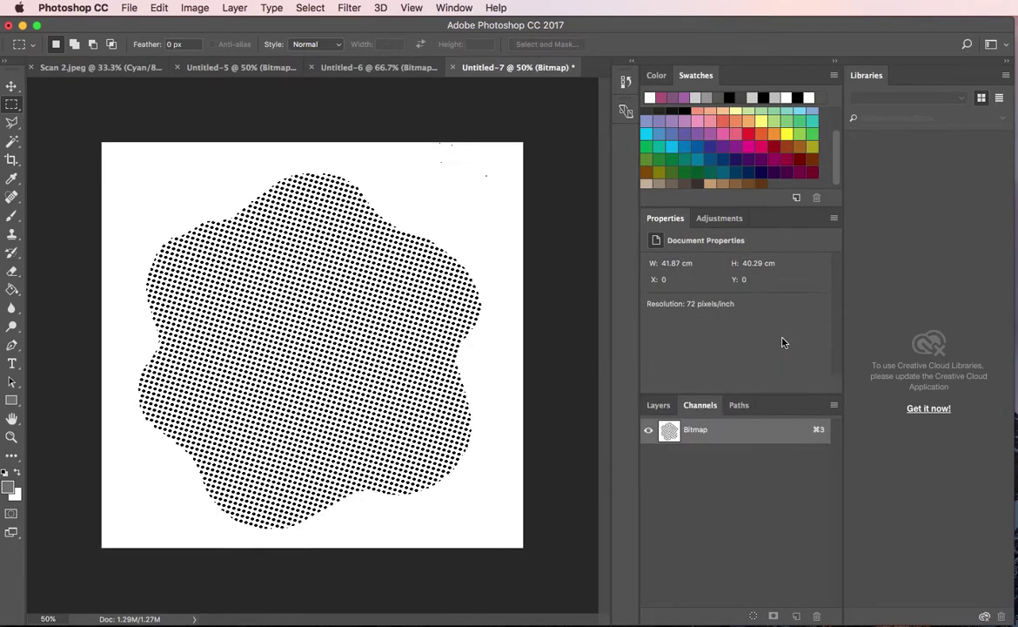
pyautogui.click(129, 8)
pyautogui.moveTo(199, 7)
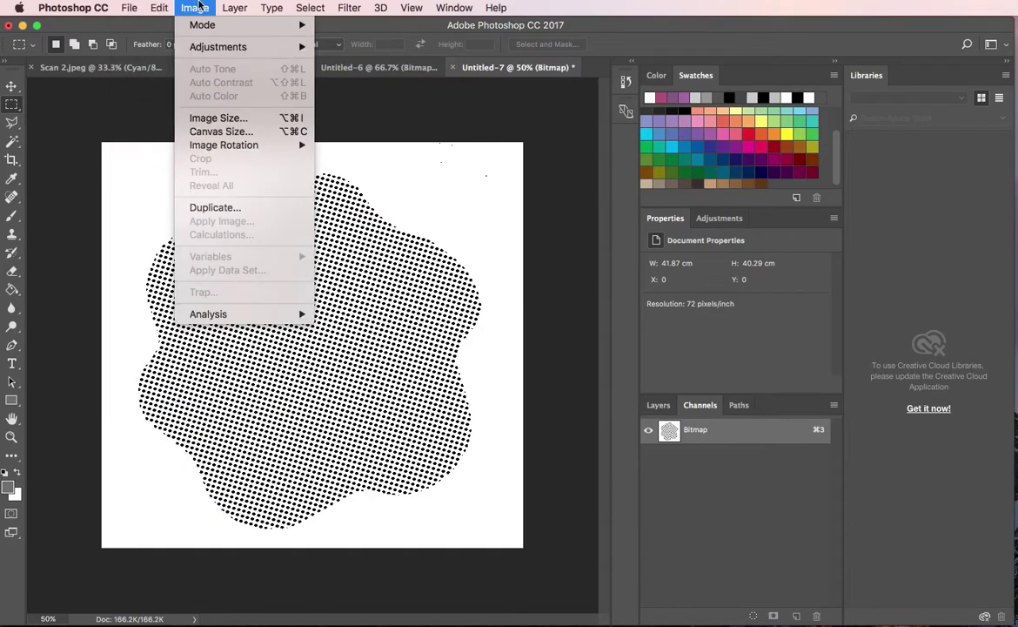
pyautogui.moveTo(161, 6)
pyautogui.moveTo(128, 7)
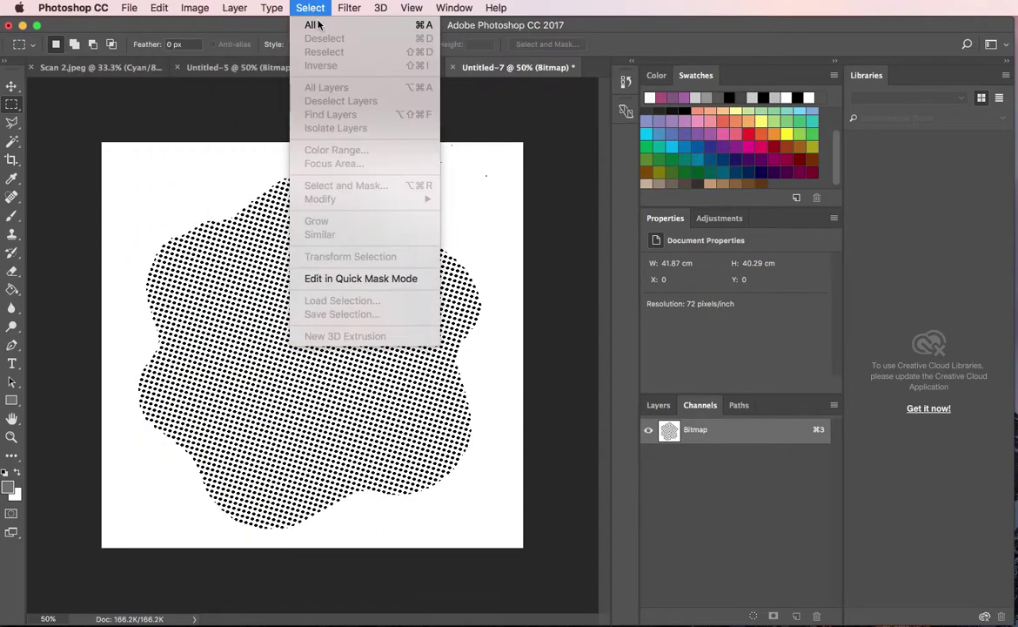
pyautogui.click(319, 25)
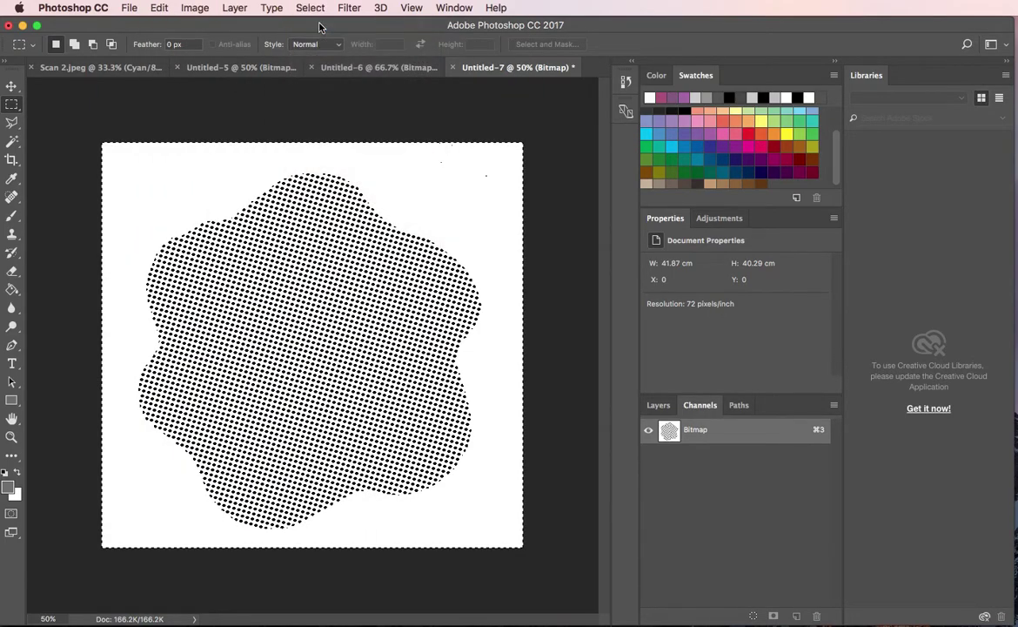
pyautogui.click(161, 8)
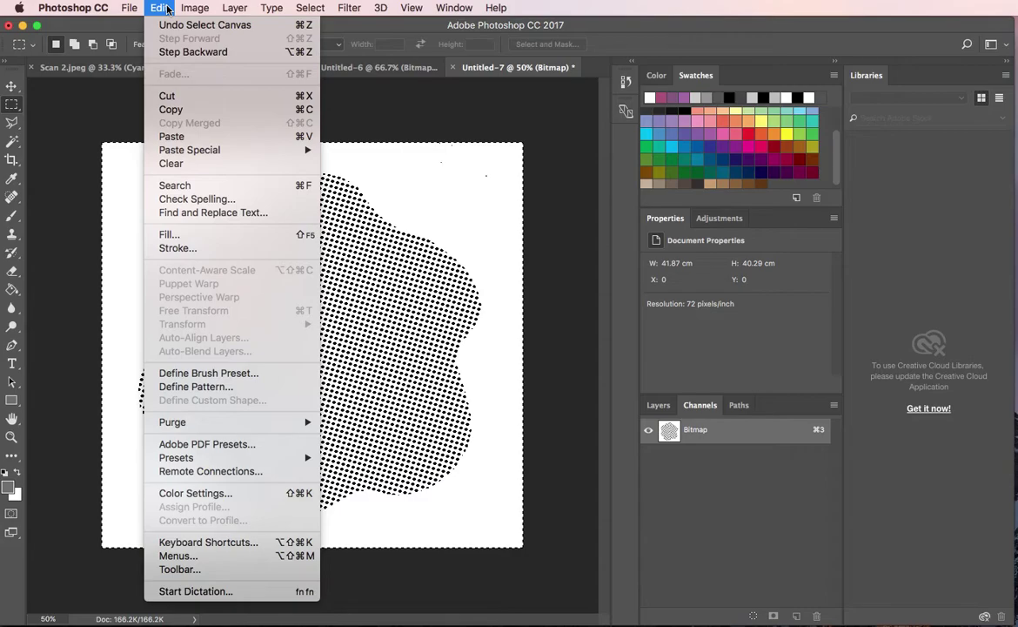
pyautogui.click(168, 97)
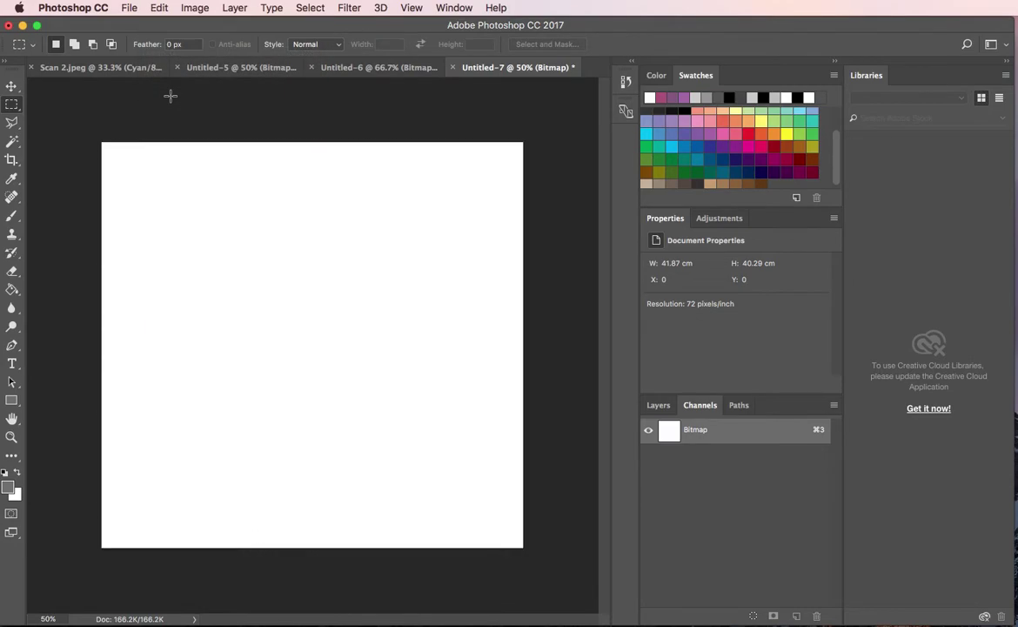
# Return to Scan 2.jpeg and paste the cut halftone into its Cyan channel.
pyautogui.click(219, 72)
pyautogui.click(133, 69)
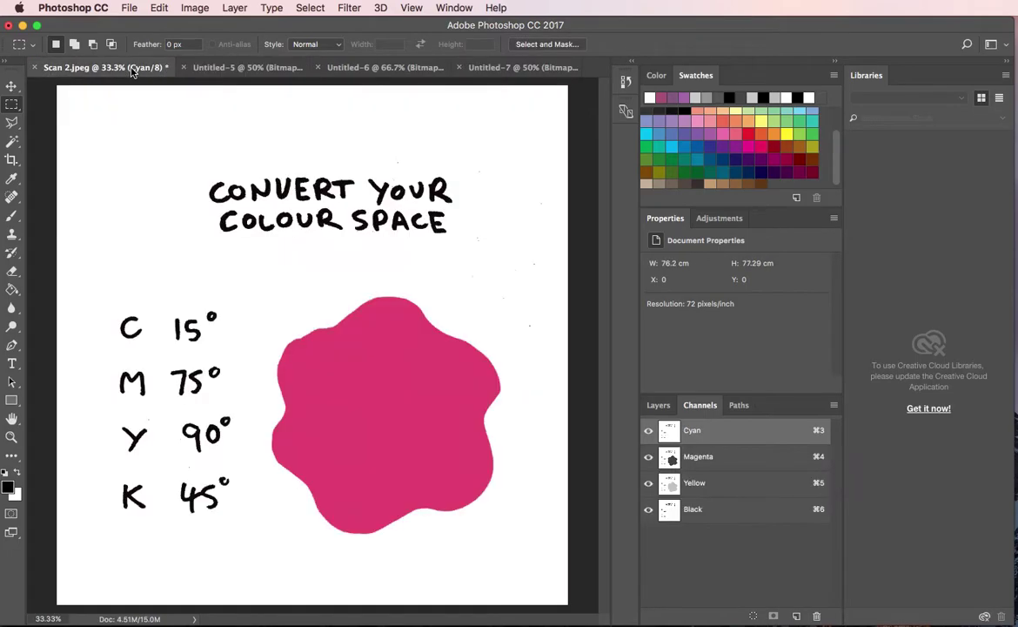
pyautogui.click(714, 457)
pyautogui.click(696, 430)
pyautogui.click(709, 456)
pyautogui.click(721, 438)
pyautogui.click(158, 7)
pyautogui.click(174, 138)
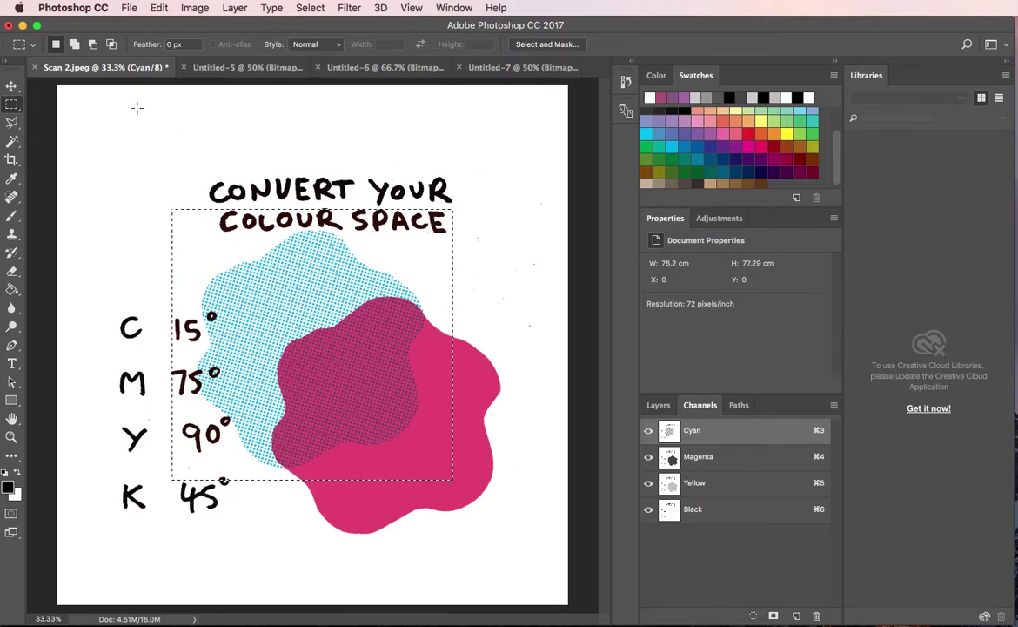
# Move the pasted Cyan halftone over the magenta shape and compare the image with the Cyan channel hidden and shown.
pyautogui.click(11, 85)
pyautogui.moveTo(354, 357); pyautogui.dragTo(422, 421)
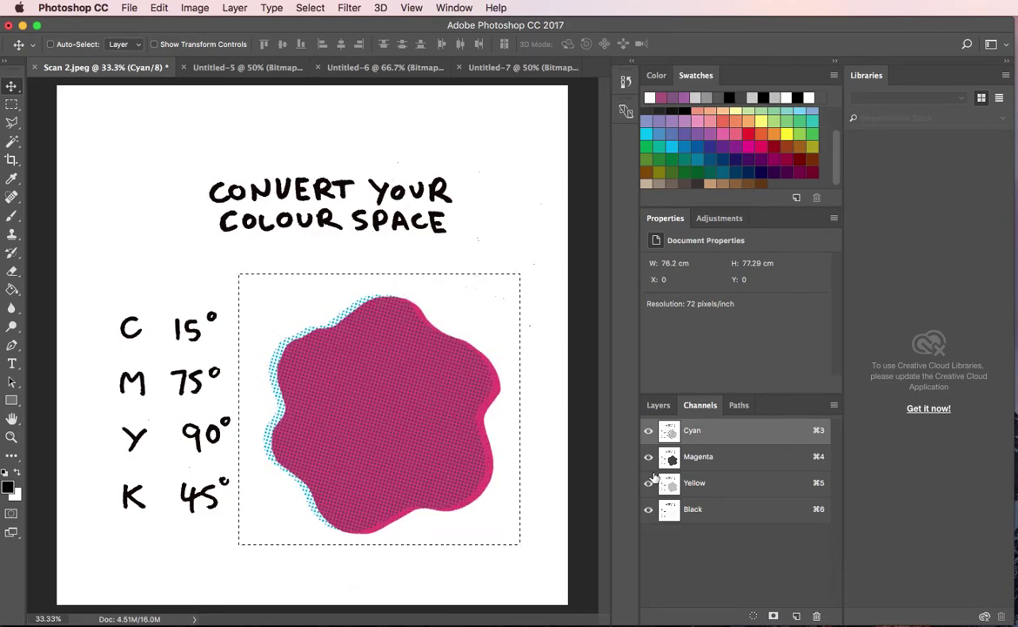
pyautogui.click(649, 432)
pyautogui.click(648, 432)
pyautogui.click(649, 432)
pyautogui.click(649, 432)
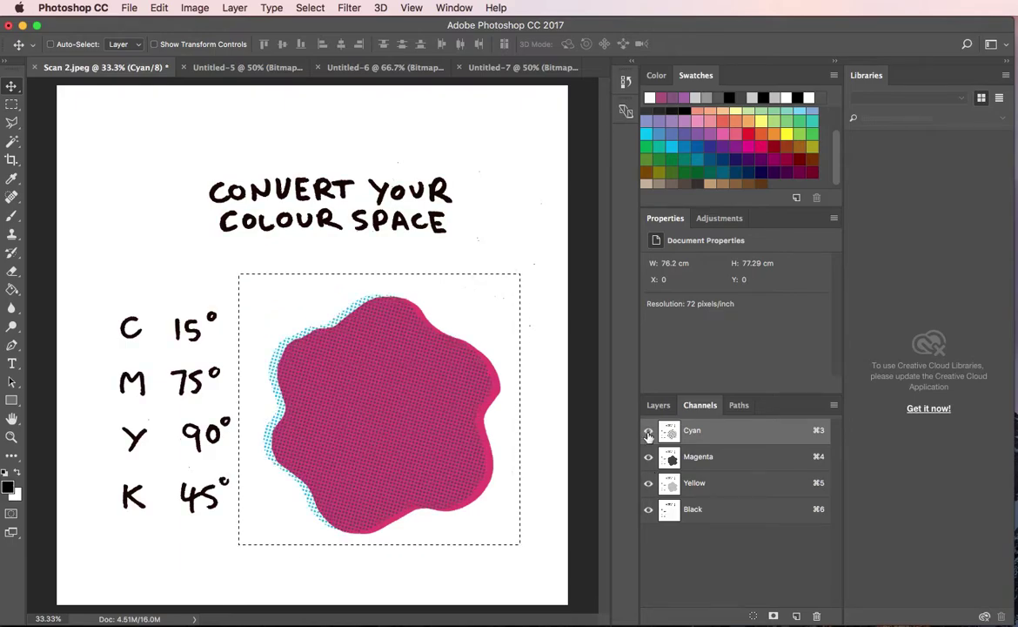
# Target the Magenta channel, compare the image with it hidden and shown, and cut its shape within the selection.
pyautogui.click(705, 456)
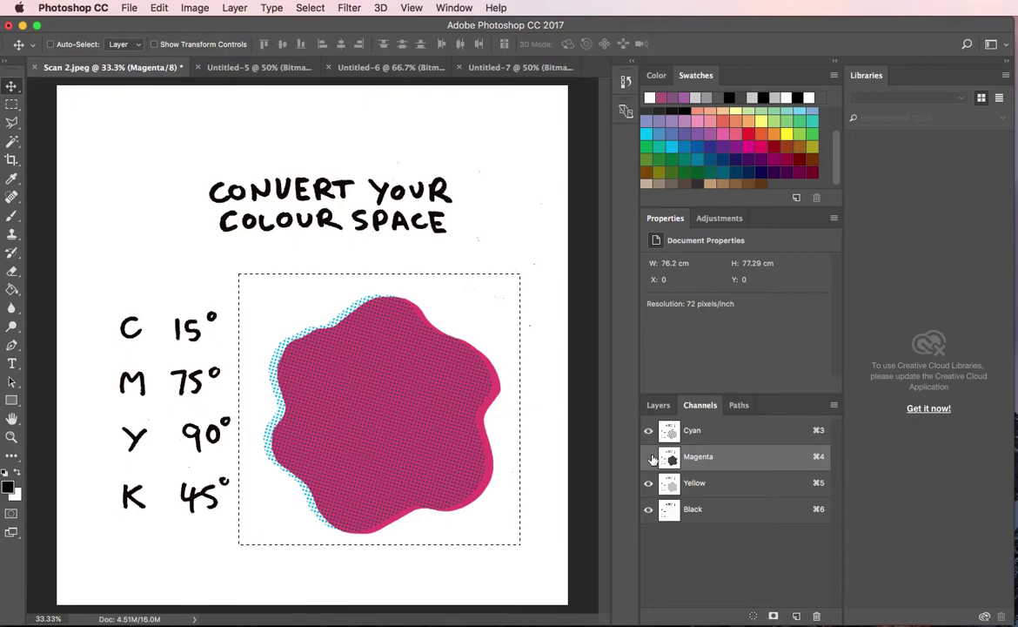
pyautogui.click(648, 456)
pyautogui.click(649, 456)
pyautogui.click(649, 456)
pyautogui.click(649, 456)
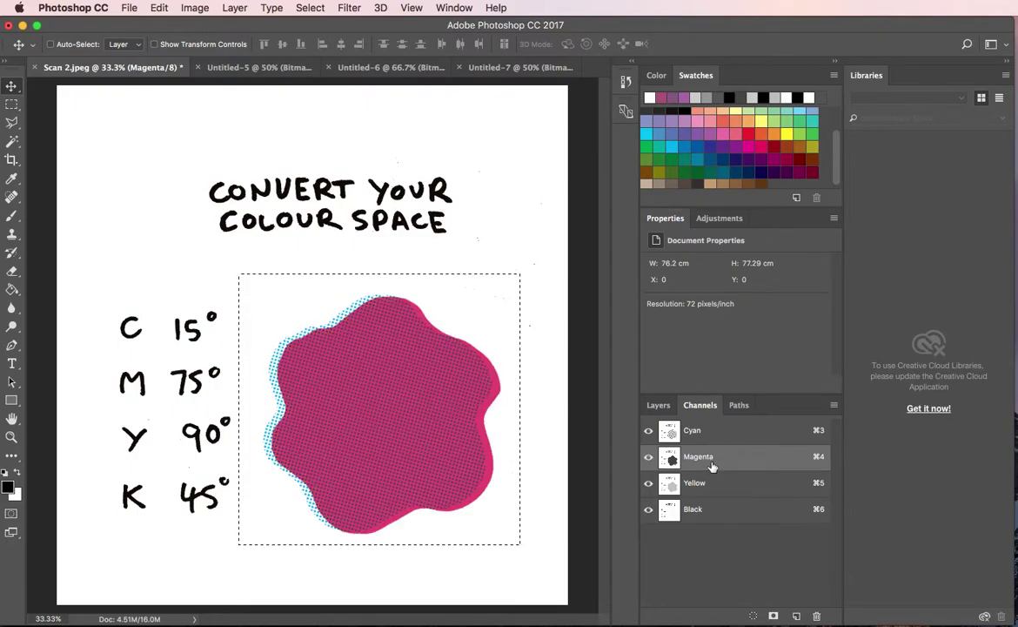
pyautogui.click(159, 8)
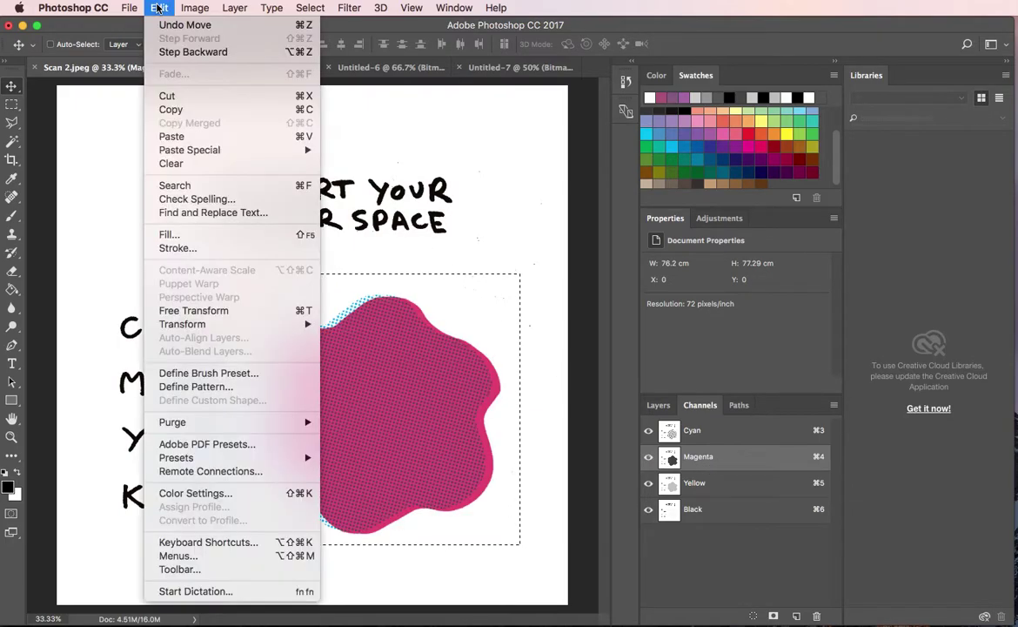
pyautogui.click(173, 101)
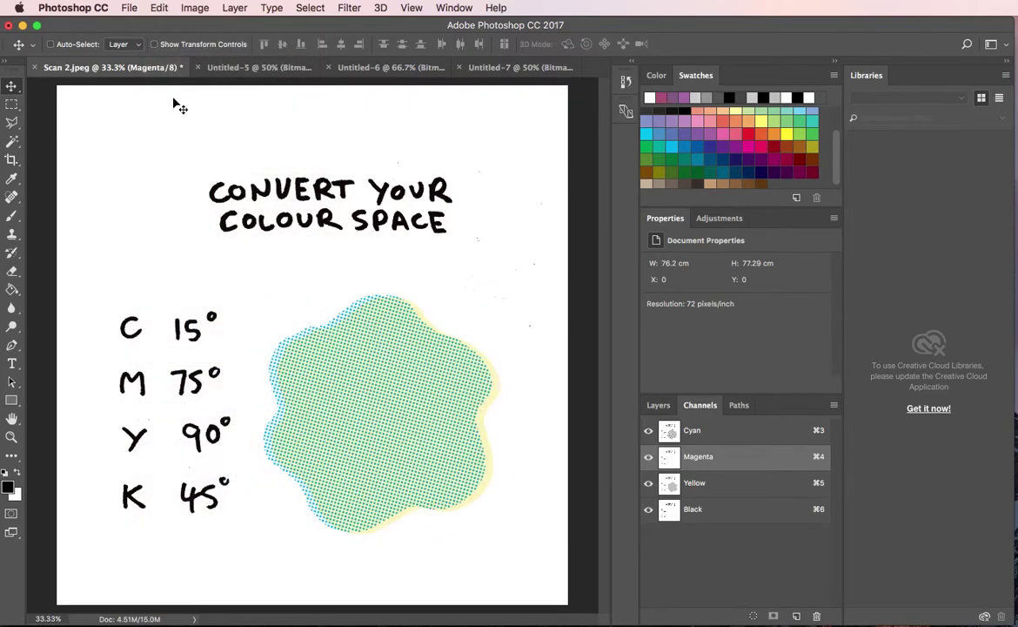
# Create a new grayscale document at the clipboard size and paste the cut Magenta shape into it.
pyautogui.click(130, 7)
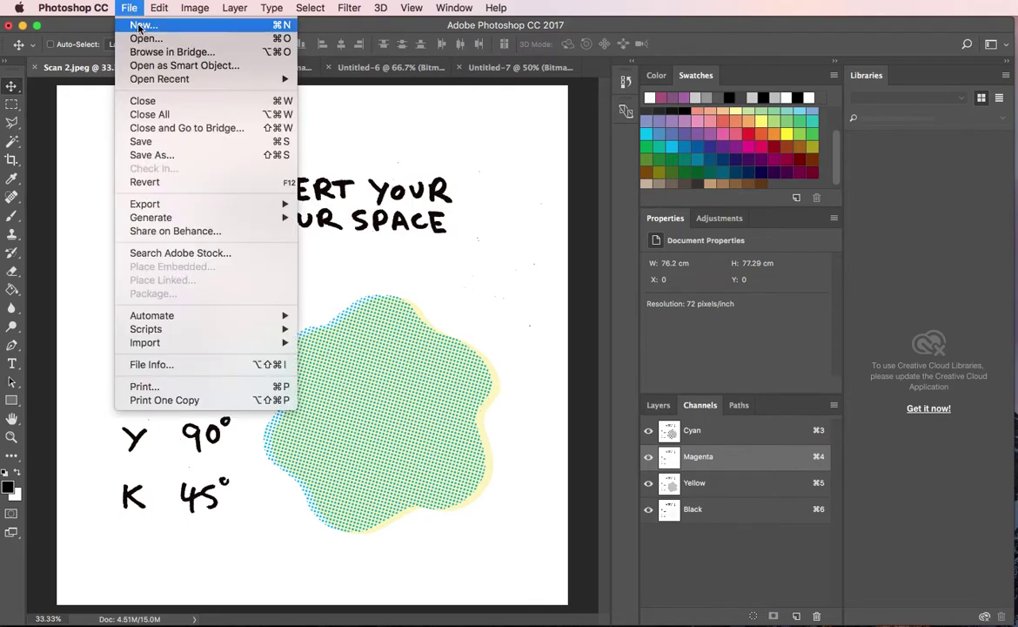
pyautogui.click(141, 28)
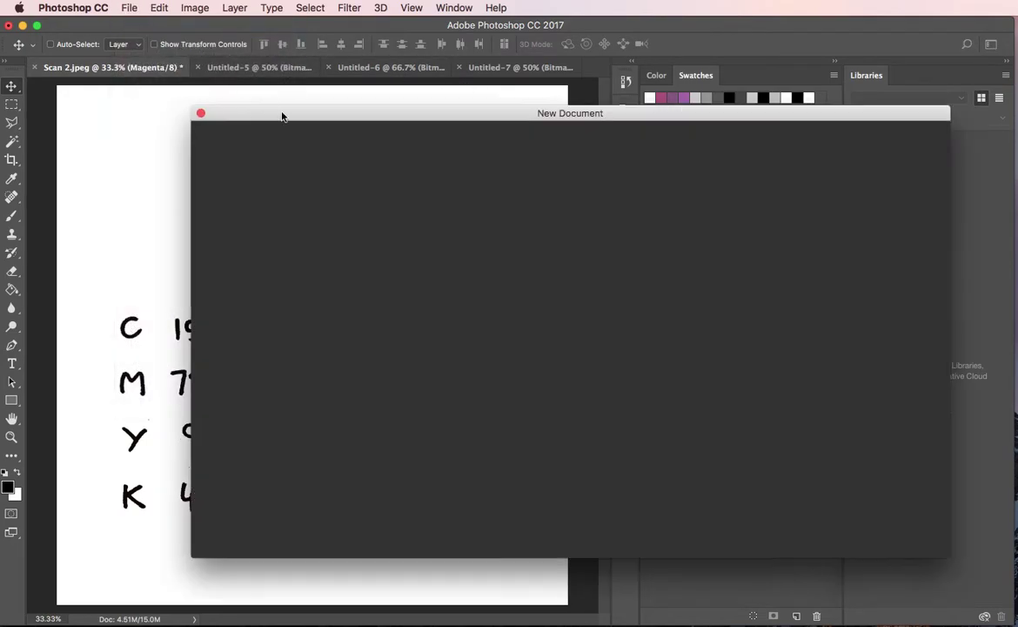
pyautogui.press('Return')
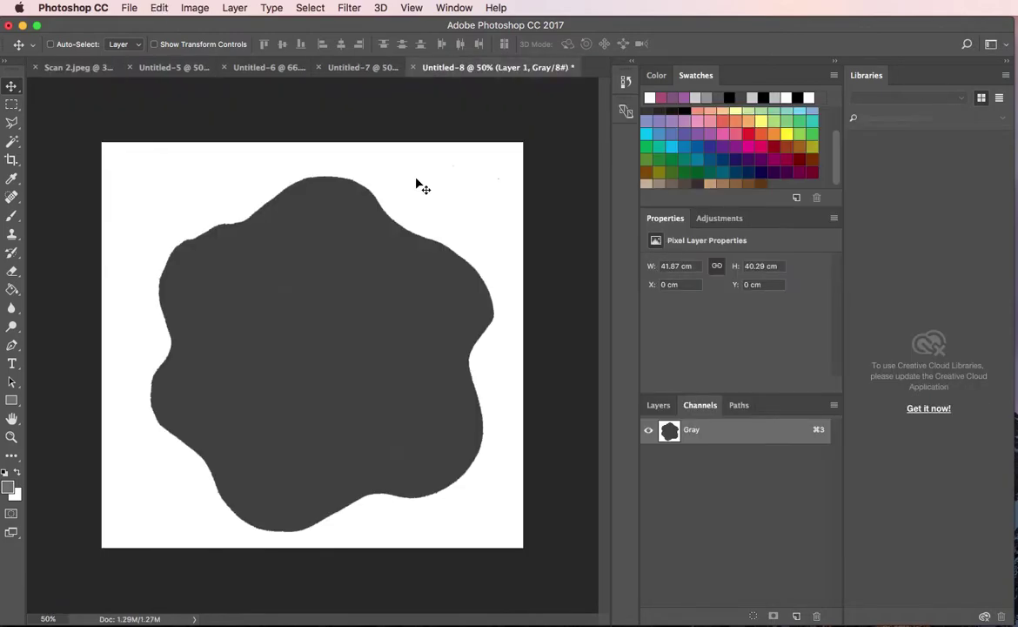
# Convert the Magenta shape document to Bitmap mode, flattening layers and accepting 72 pixels/inch with the Halftone Screen method.
pyautogui.click(192, 7)
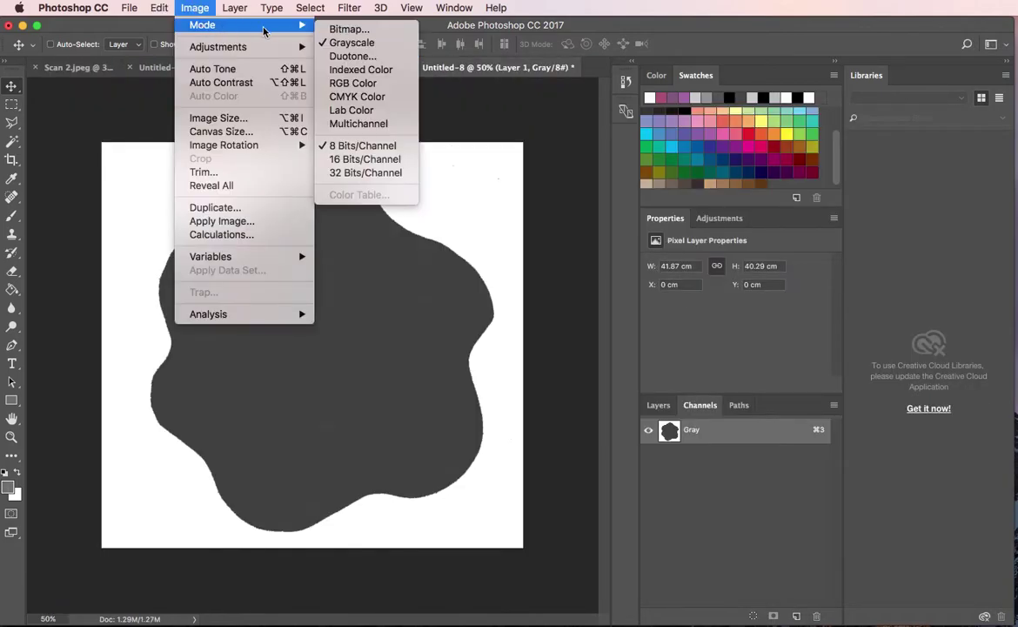
pyautogui.moveTo(294, 28)
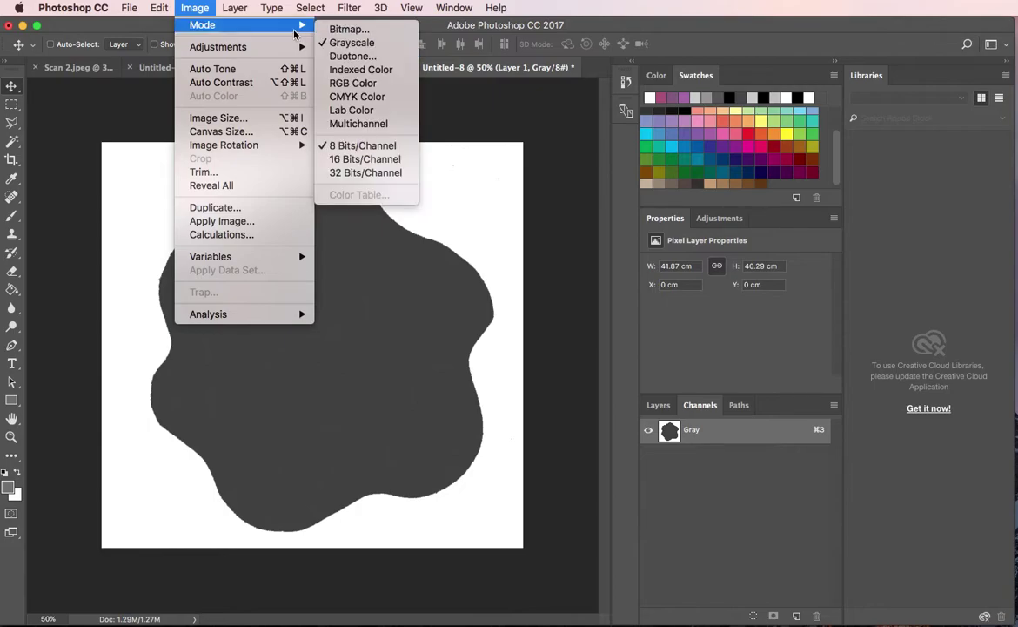
pyautogui.click(346, 33)
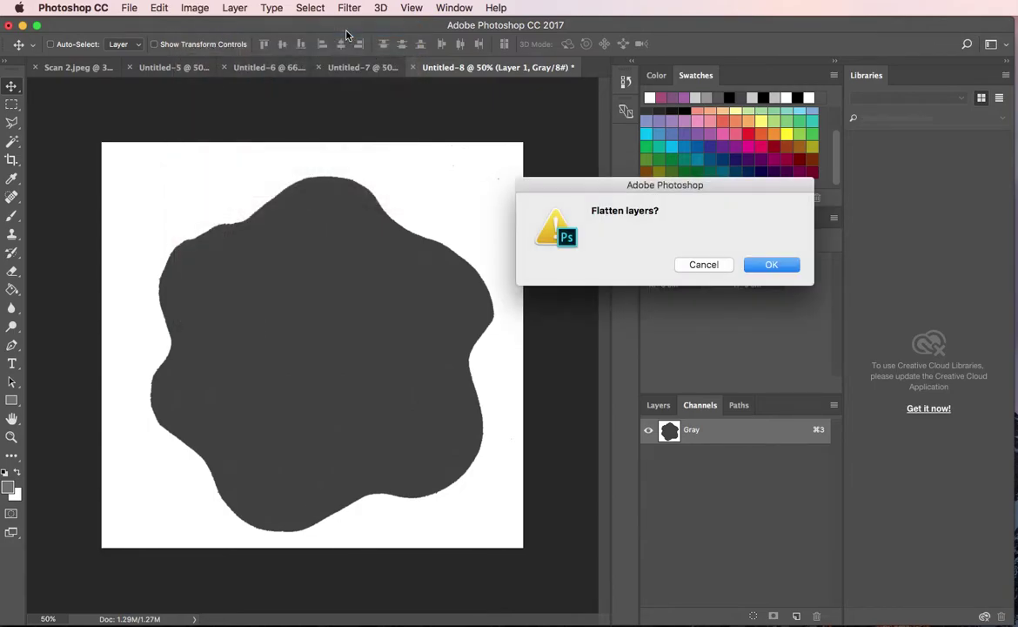
pyautogui.press('Return')
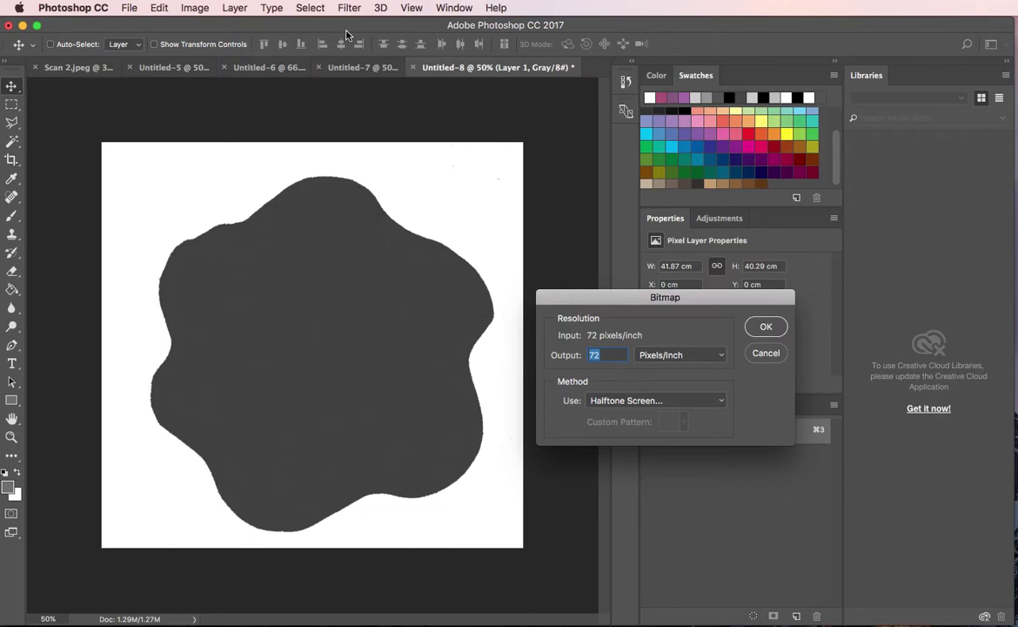
pyautogui.press('Return')
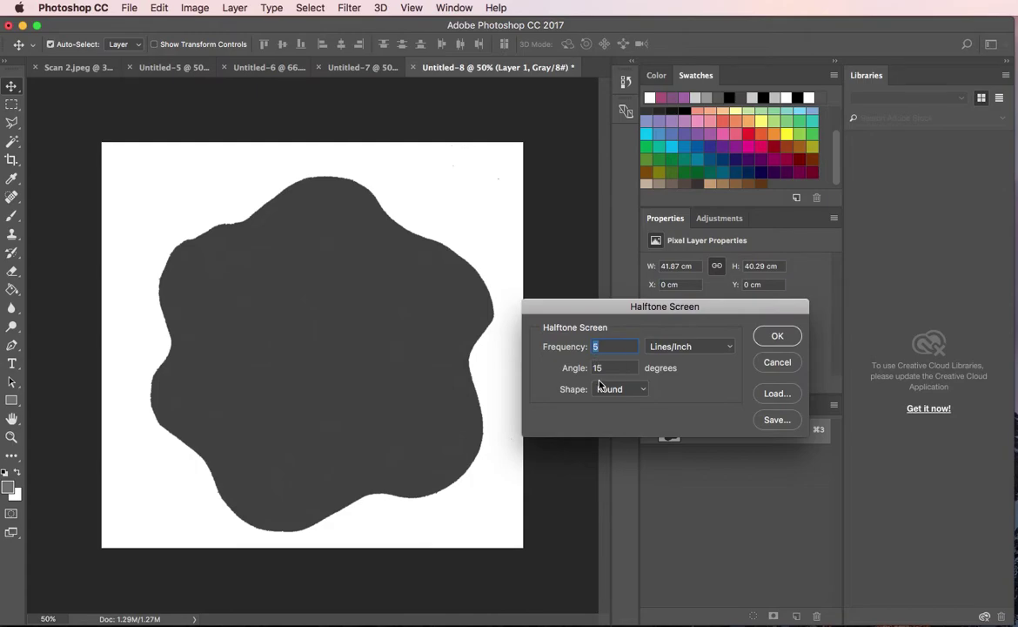
# Check the magenta angle in the Chrome reference image and apply the Photoshop halftone screen at 75 degrees.
pyautogui.press('super+Tab')
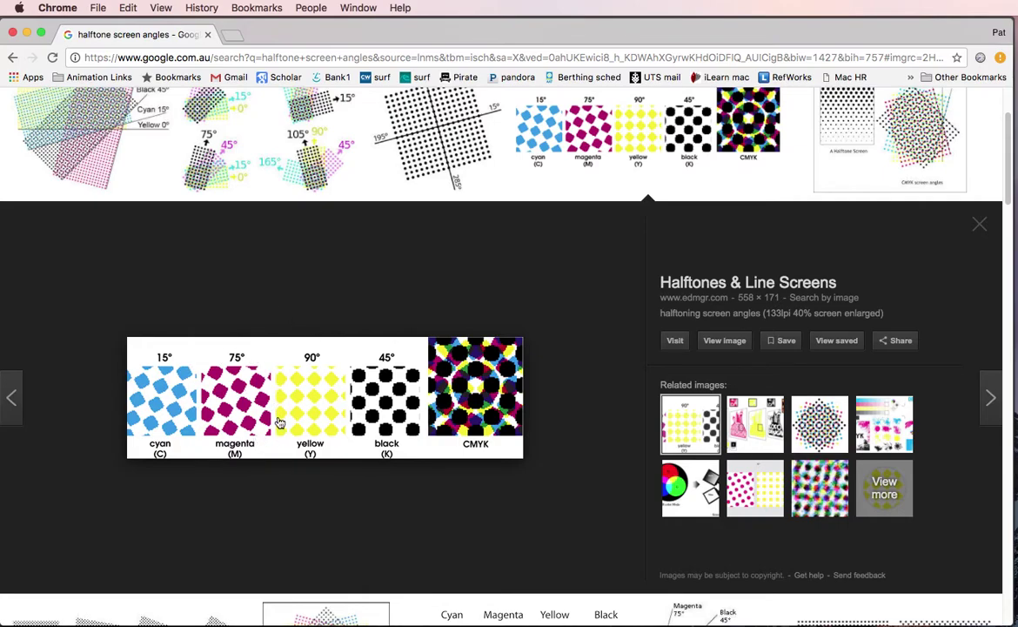
pyautogui.press('super+Tab')
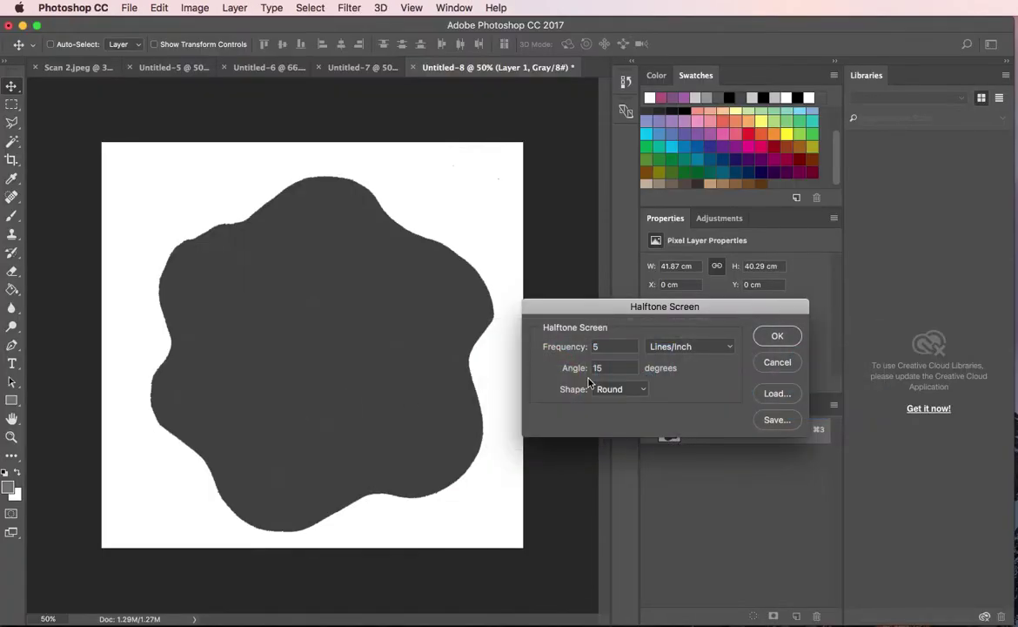
pyautogui.doubleClick(598, 368)
pyautogui.write('75')
pyautogui.press('Return')
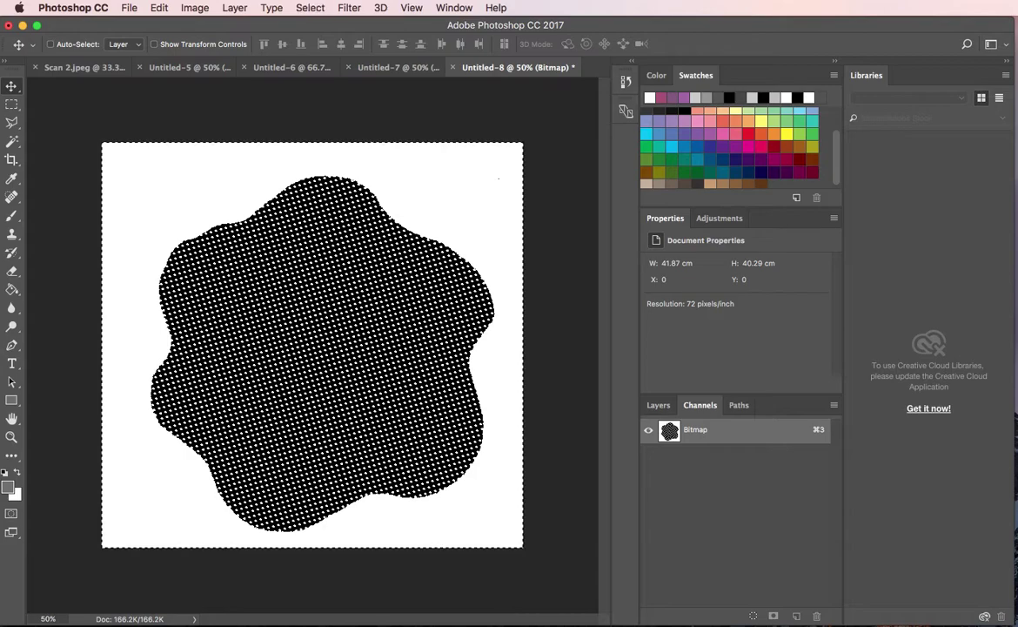
# Cut the whole Magenta halftone, paste it into the Magenta channel of Scan 2.jpeg and move it over the cyan halftone.
pyautogui.press('BackSpace')
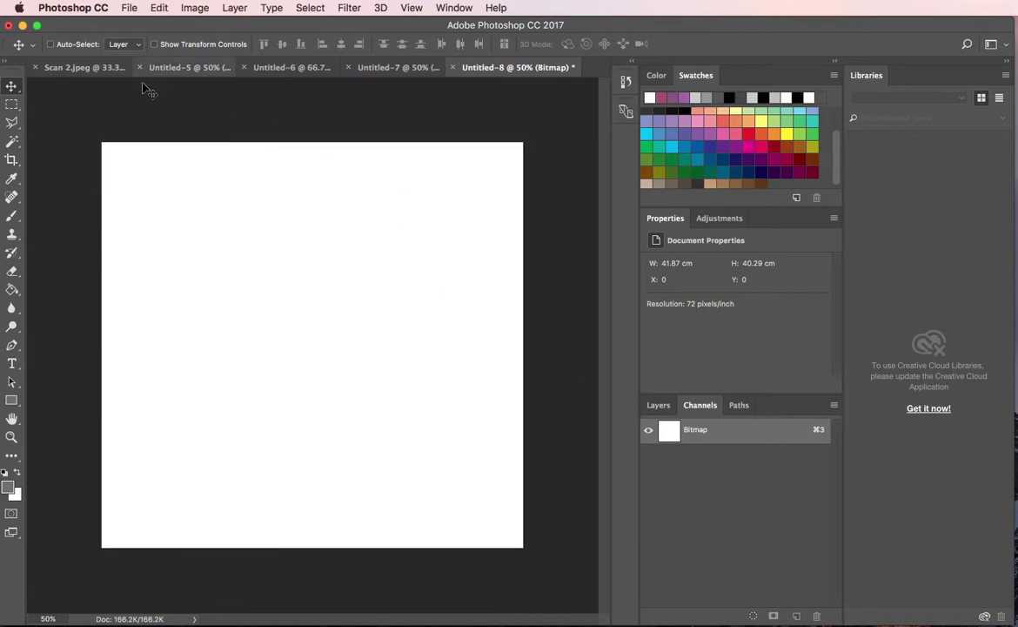
pyautogui.click(61, 69)
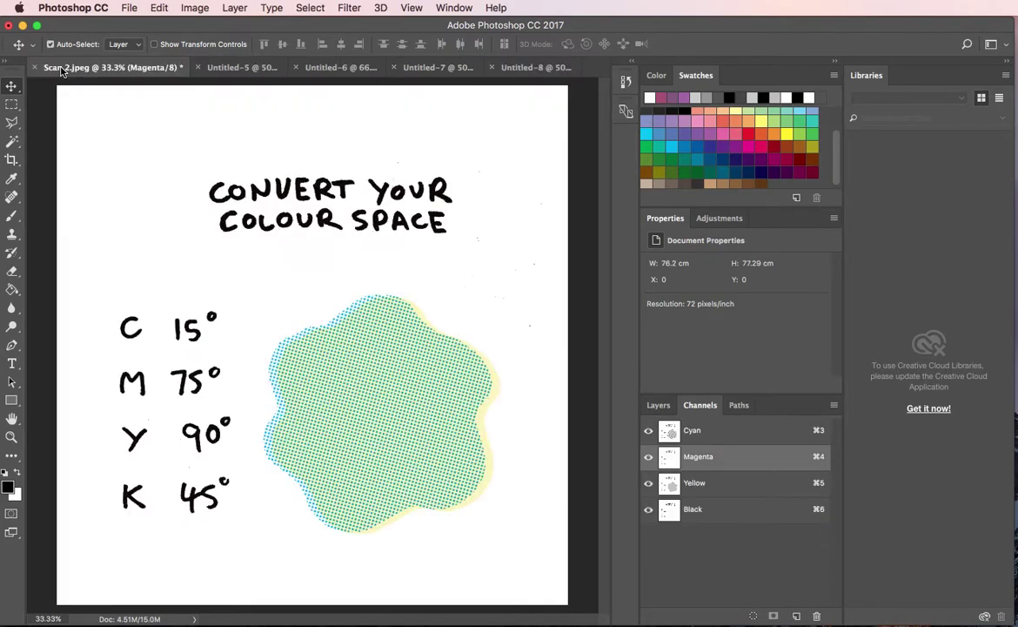
pyautogui.press('super+v')
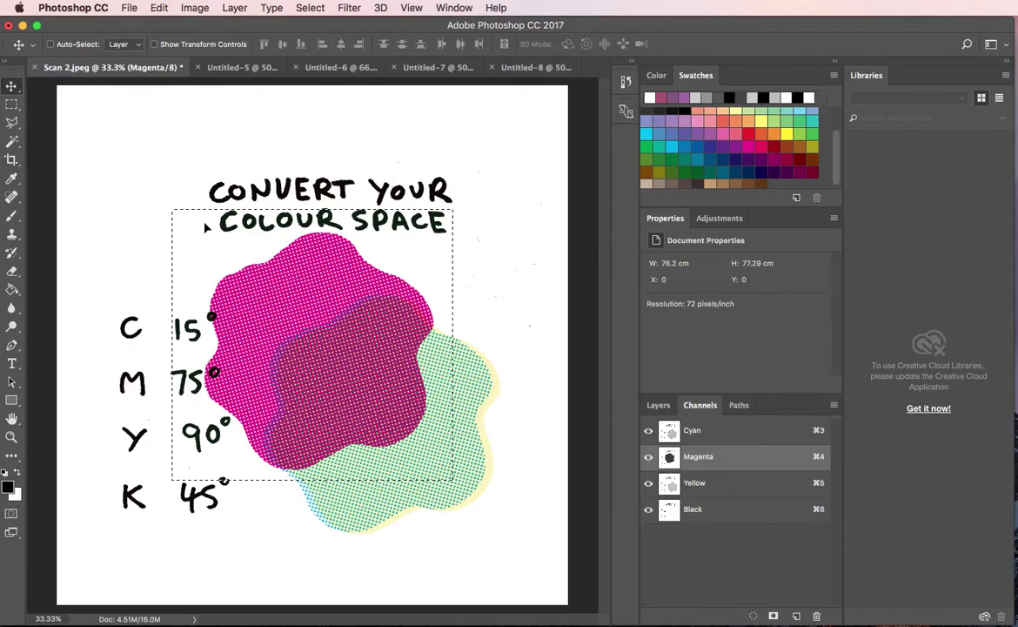
pyautogui.moveTo(298, 277); pyautogui.dragTo(366, 346)
# Target the Yellow channel, hide the Cyan and Magenta channels, and cut the yellow shape within the selection.
pyautogui.click(709, 489)
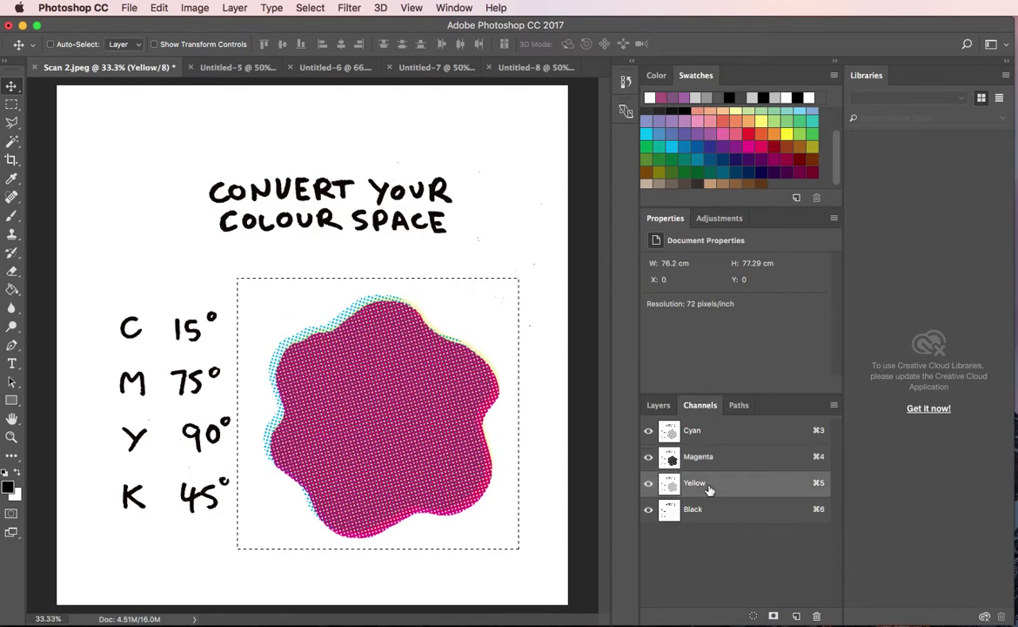
pyautogui.click(649, 430)
pyautogui.click(648, 458)
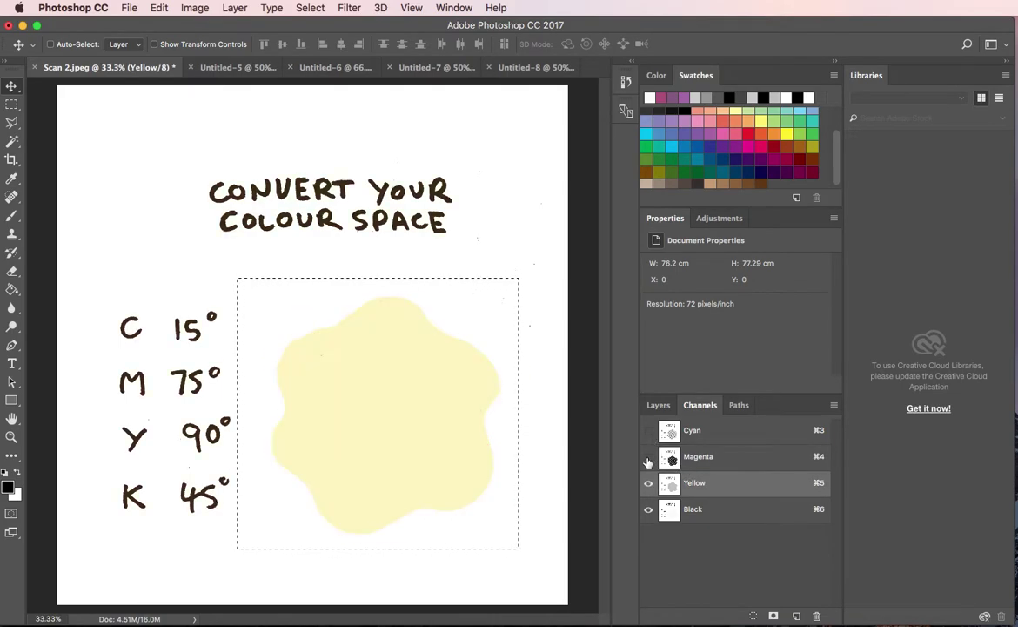
pyautogui.press('super')
pyautogui.press('super+z')
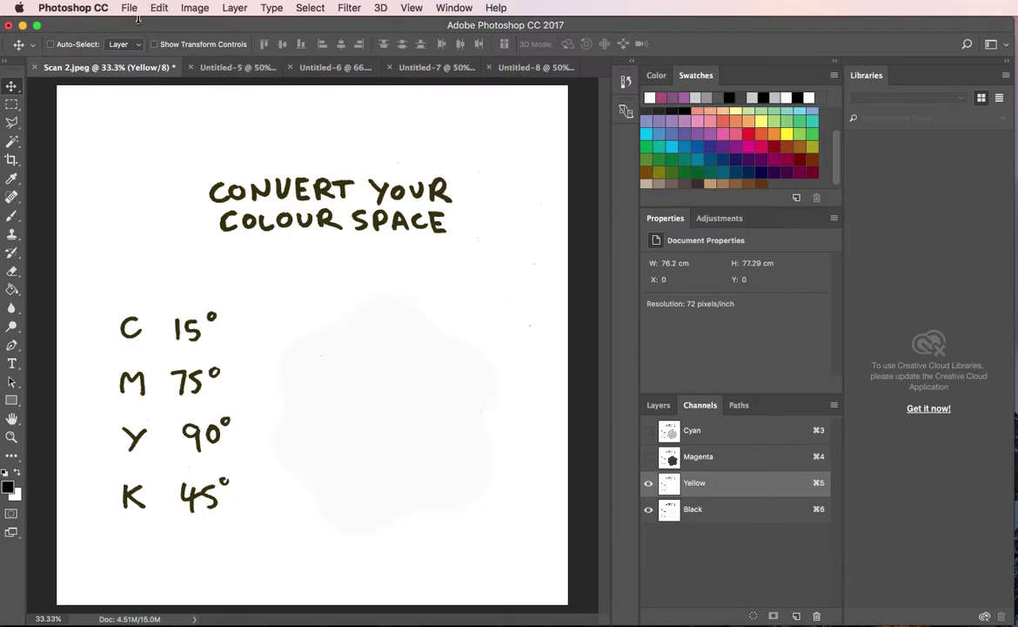
# Create a 1187 x 1142 px grayscale document from the Clipboard preset and paste the cut Yellow shape into it.
pyautogui.press('super+n')
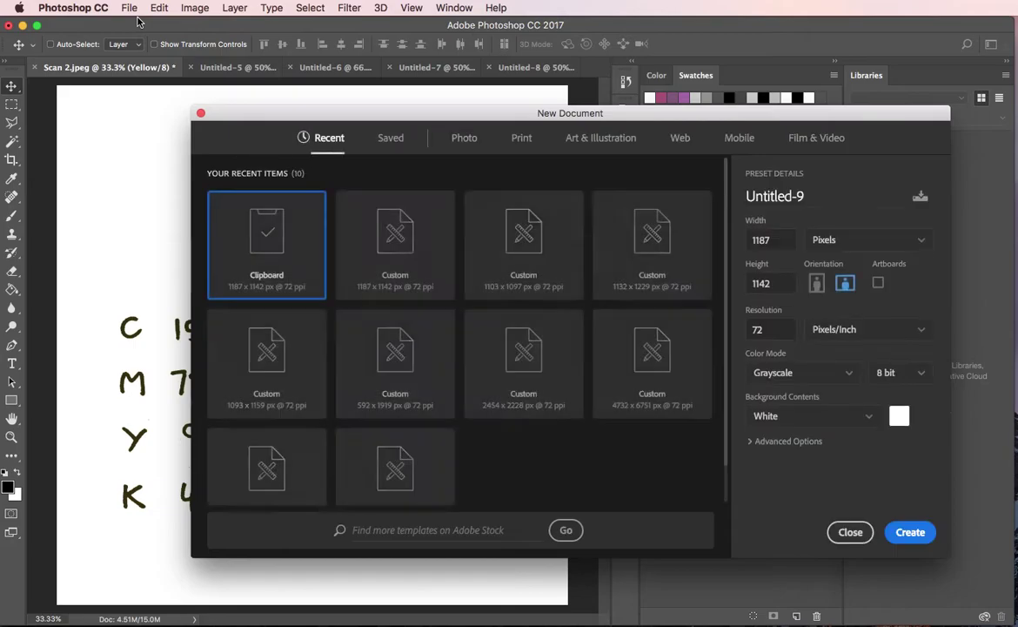
pyautogui.press('Return')
pyautogui.press('super+v')
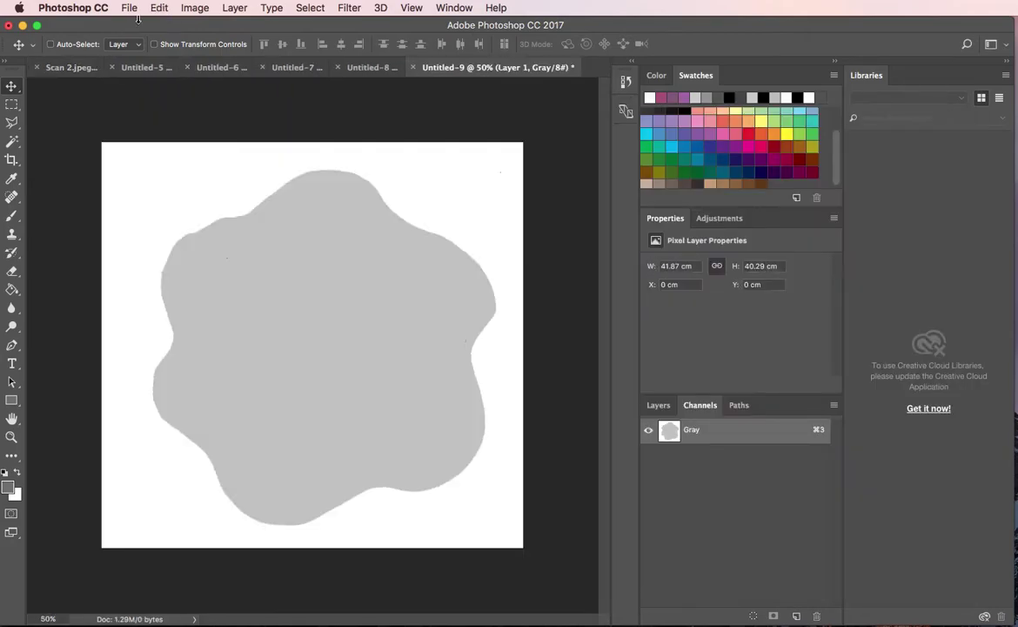
# Flatten the yellow shape's grayscale document and convert it to a Bitmap at 72 pixels/inch using the Halftone Screen method.
pyautogui.click(197, 7)
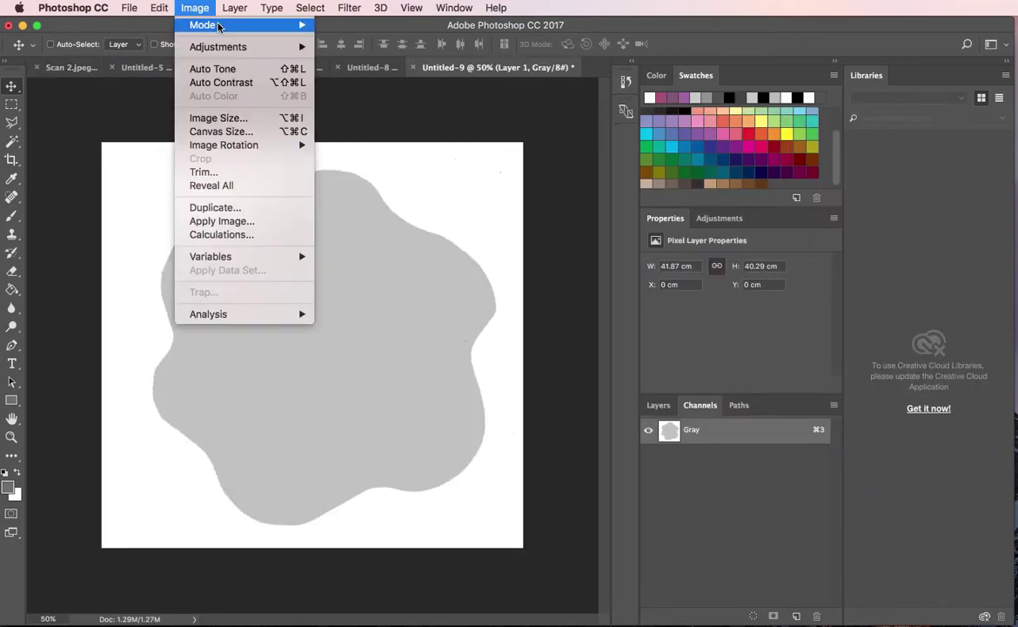
pyautogui.moveTo(261, 24)
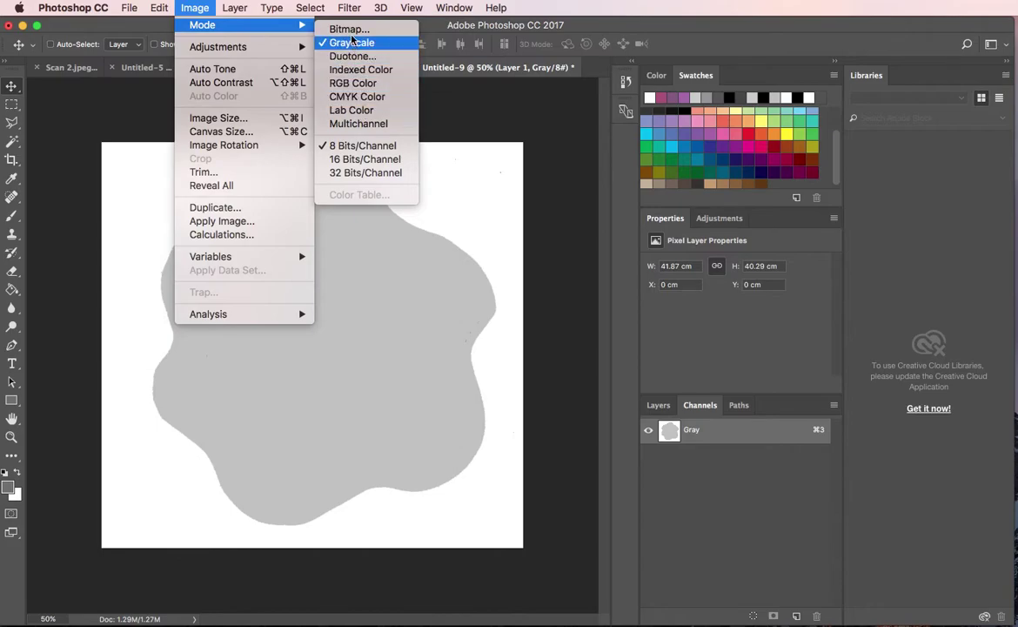
pyautogui.click(350, 29)
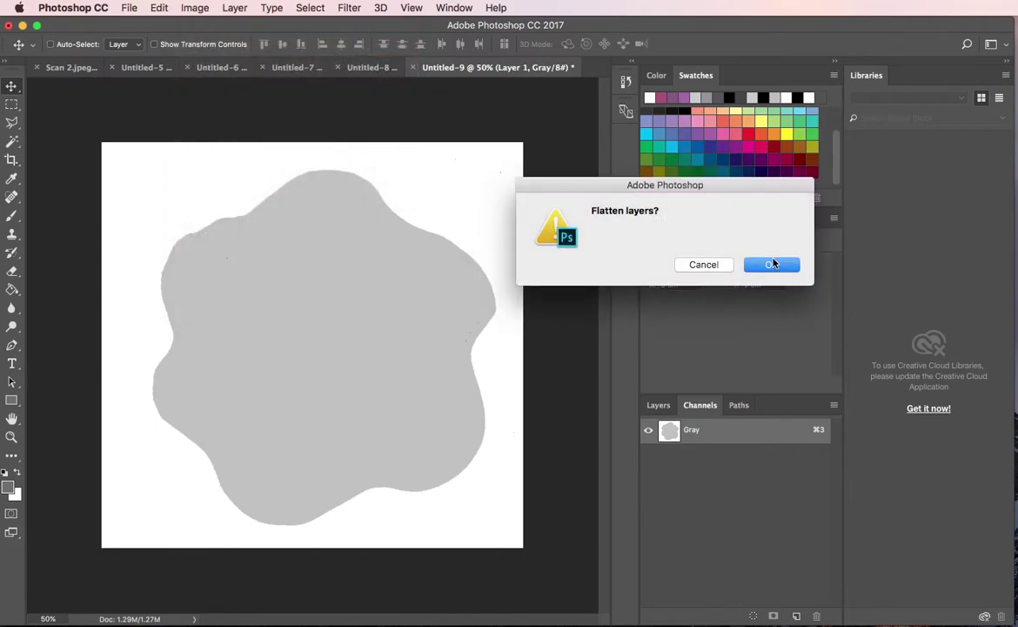
pyautogui.click(772, 264)
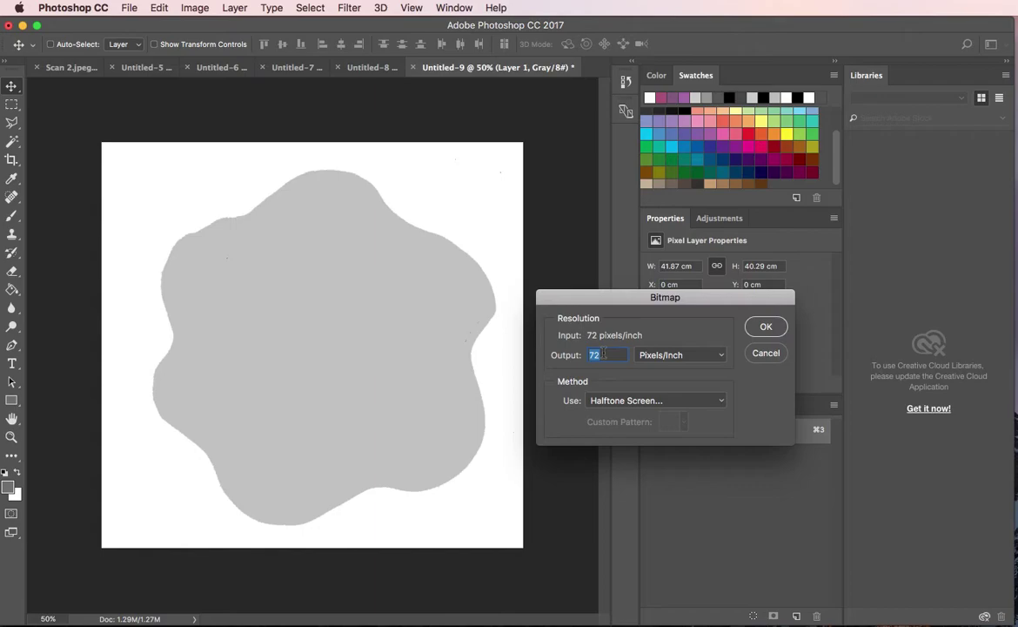
pyautogui.click(766, 327)
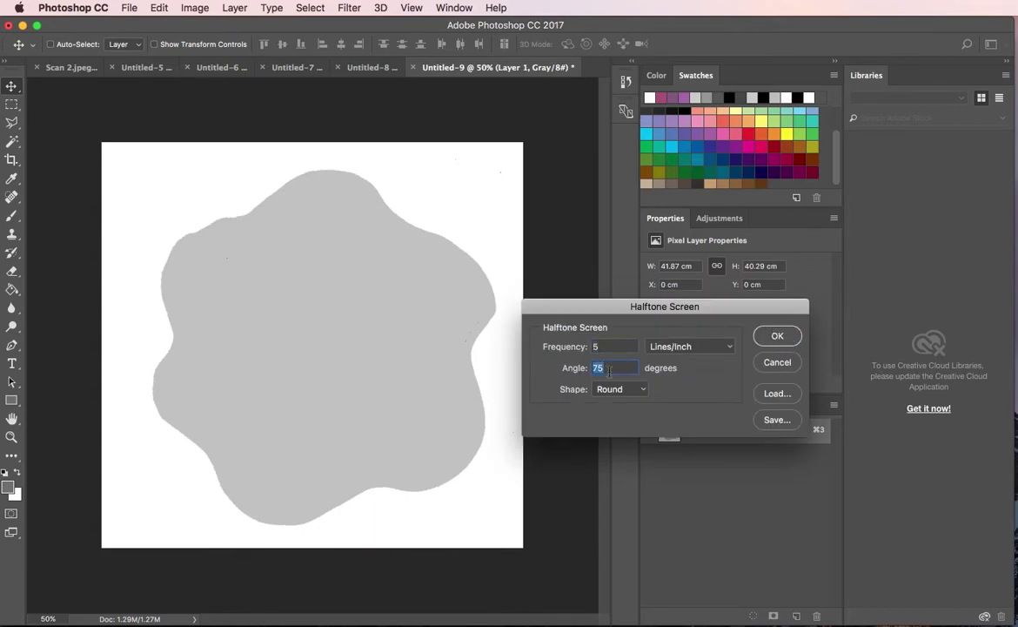
# Check the yellow angle in the Chrome reference image and apply the Photoshop halftone screen at 90 degrees.
pyautogui.press('super+Tab')
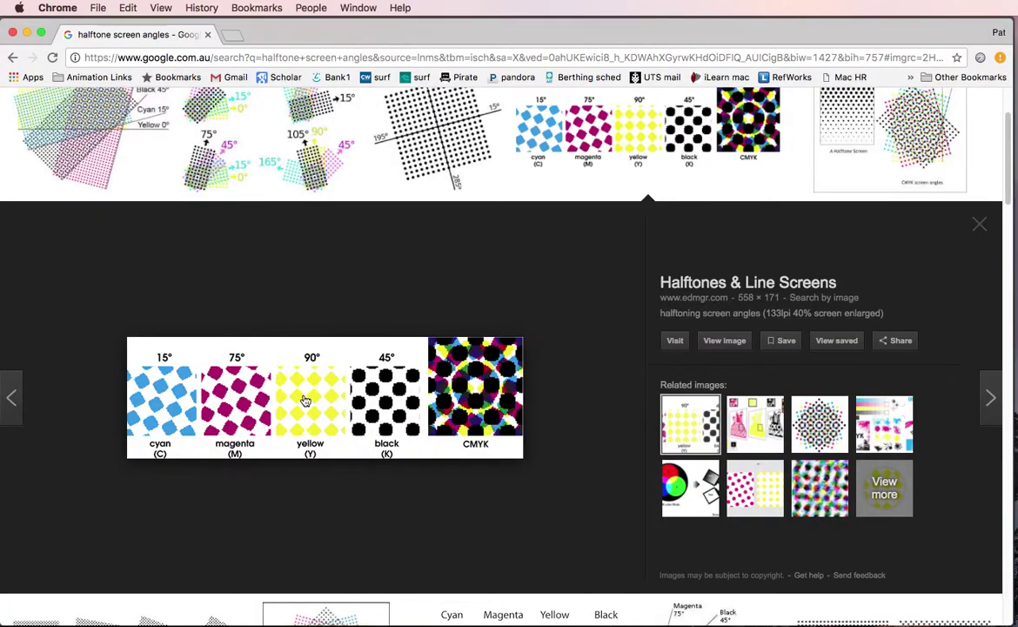
pyautogui.press('super+Tab')
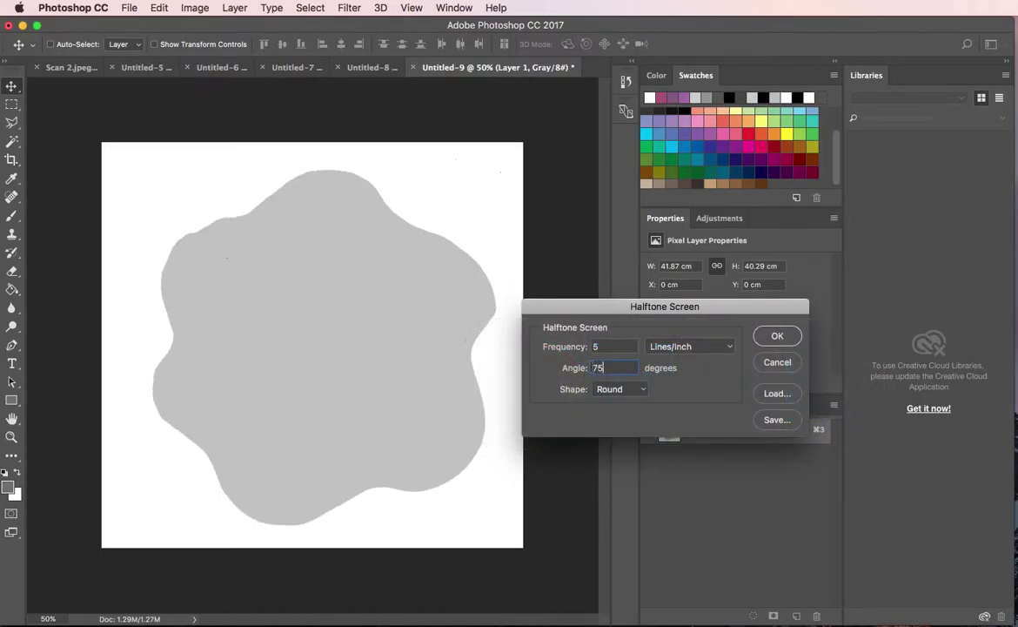
pyautogui.write('90')
pyautogui.press('Return')
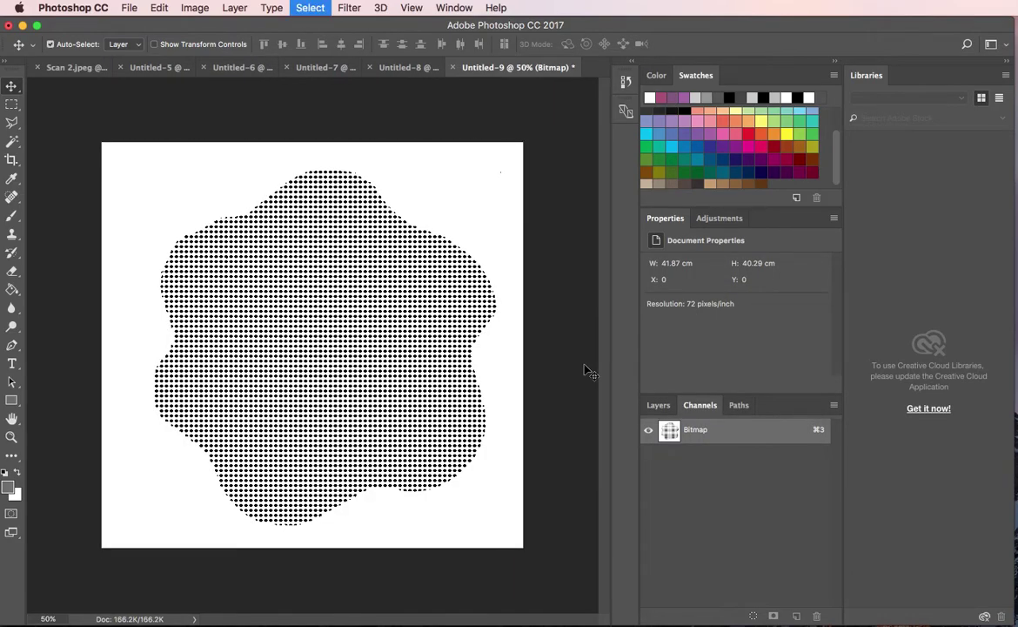
# Cut the whole yellow halftone, paste it into the Yellow channel of Scan 2.jpeg and align it with the displayed cyan and magenta halftones.
pyautogui.press('super+z')
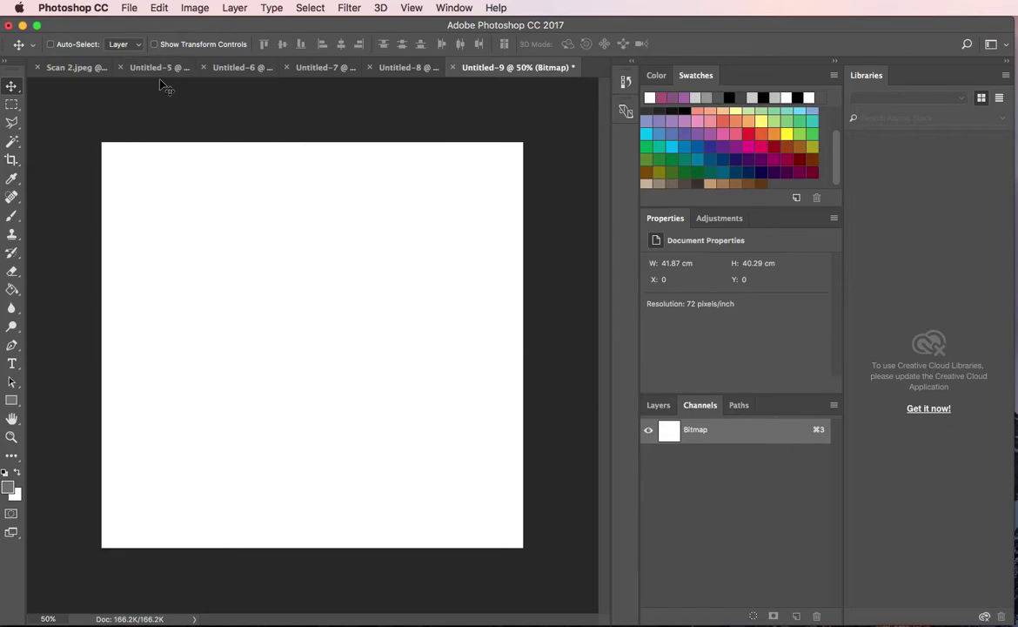
pyautogui.click(69, 67)
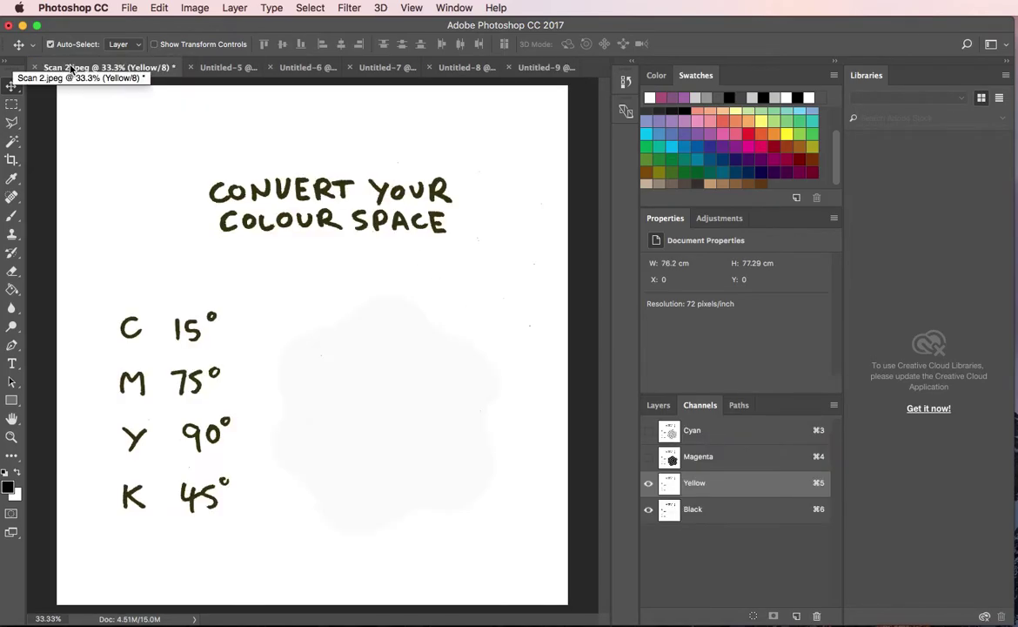
pyautogui.press('super+v')
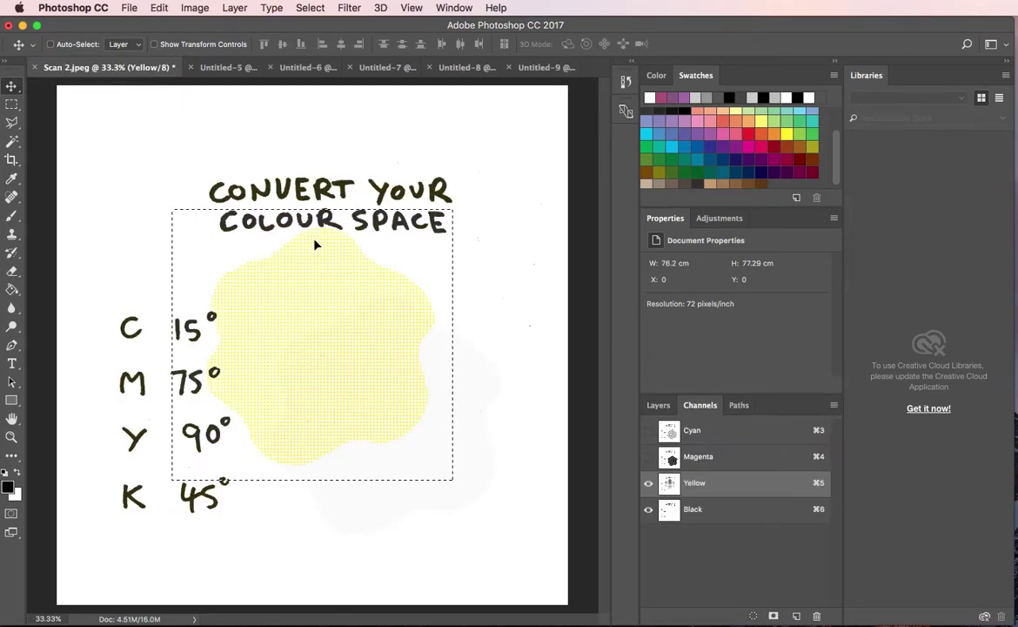
pyautogui.moveTo(648, 430); pyautogui.dragTo(648, 456)
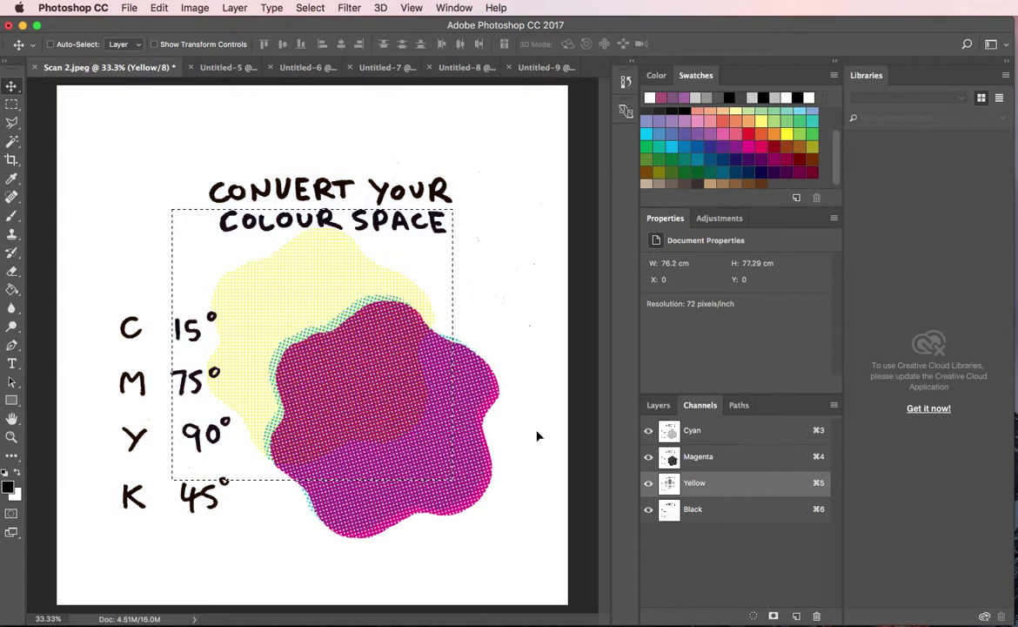
pyautogui.moveTo(327, 334); pyautogui.dragTo(388, 395)
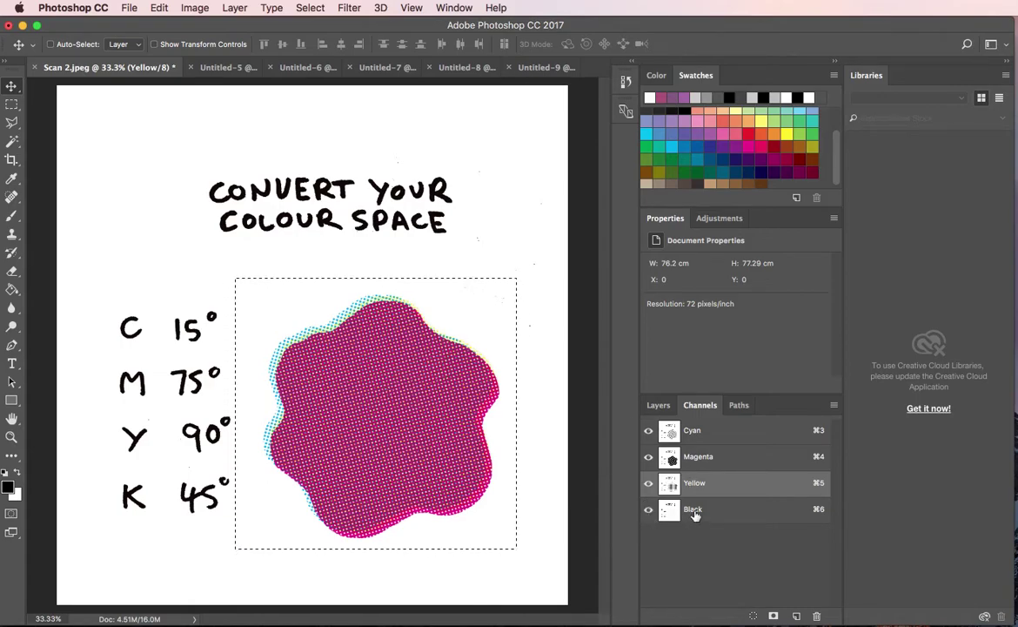
# Hide the Cyan, Magenta and Yellow channels, target the Black channel and cut the shape within the selection.
pyautogui.moveTo(648, 483); pyautogui.dragTo(647, 444)
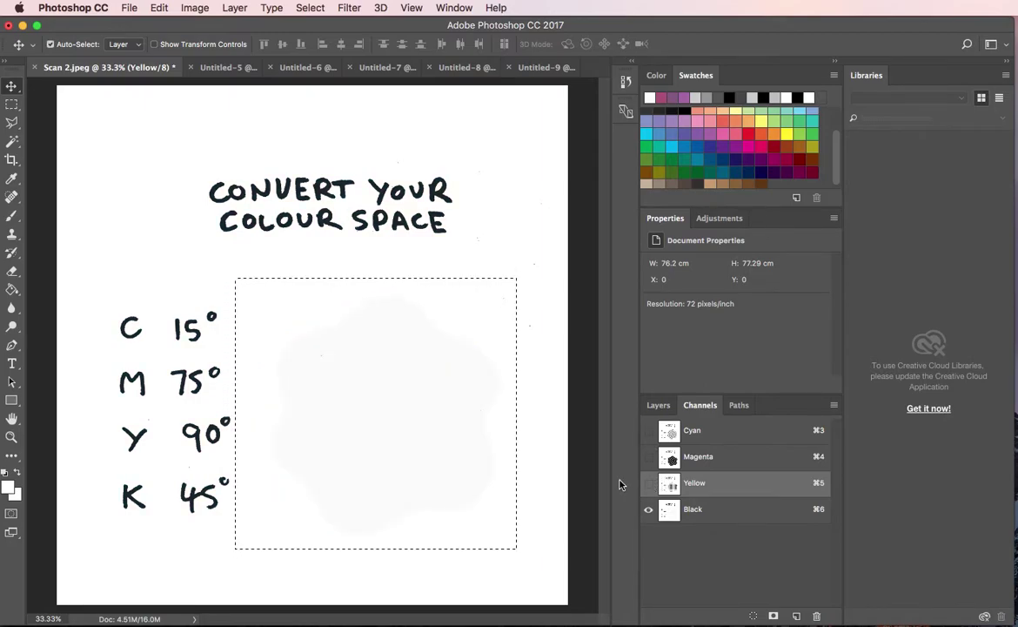
pyautogui.press('super+d')
pyautogui.press('super+z')
pyautogui.click(711, 513)
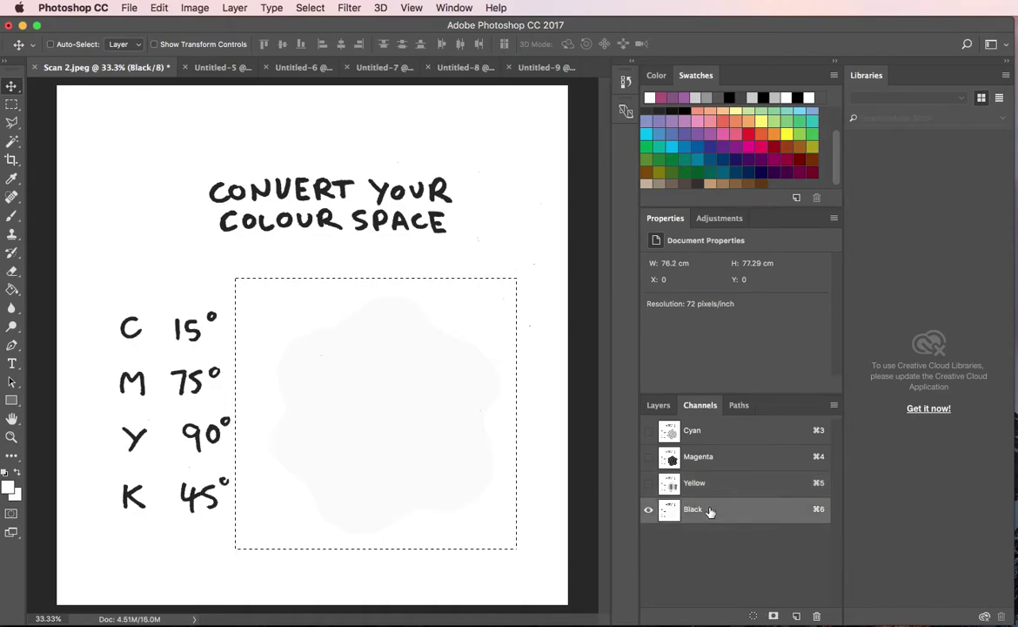
pyautogui.press('super+d')
pyautogui.press('super')
# Create a 41.87 x 40.29 cm grayscale document and paste the cut Black shape into it.
pyautogui.press('super+n')
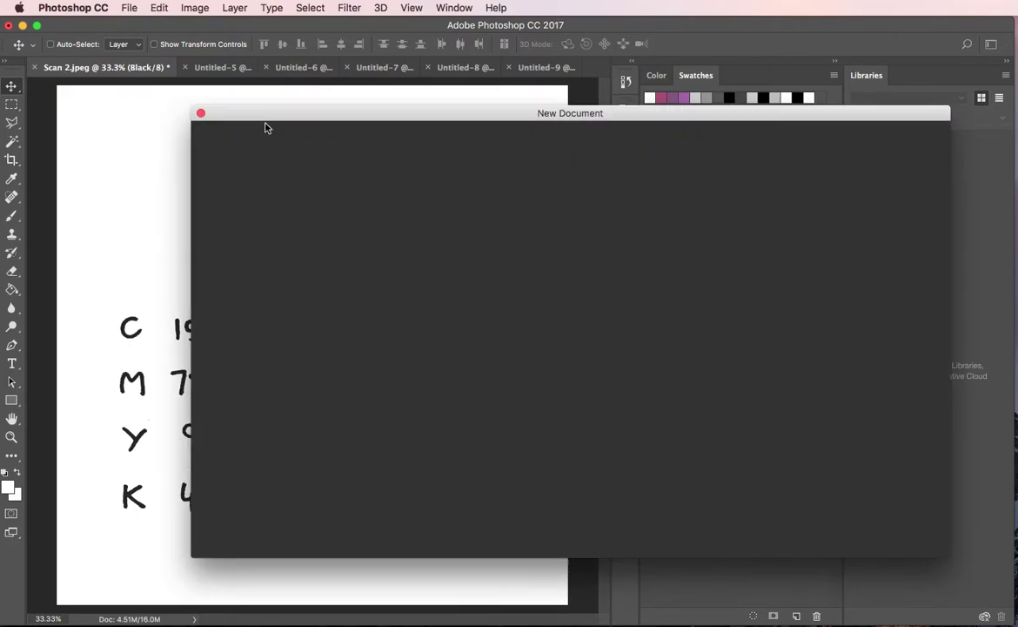
pyautogui.press('Return')
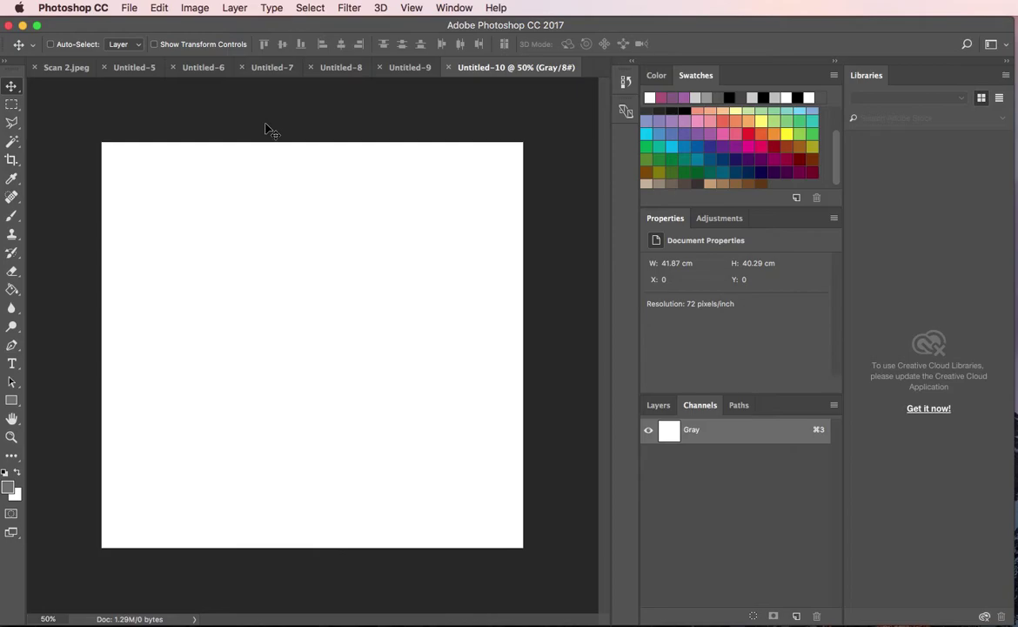
pyautogui.press('super+v')
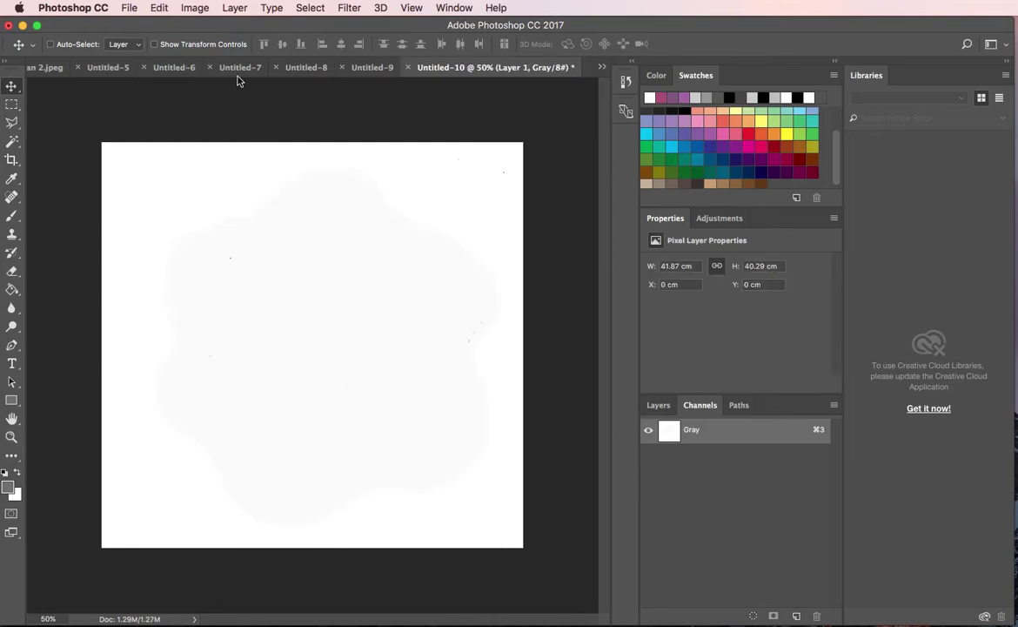
# Flatten the black shape's document and convert it to a Bitmap at 72 pixels/inch using the Halftone Screen method.
pyautogui.click(190, 8)
pyautogui.moveTo(209, 24)
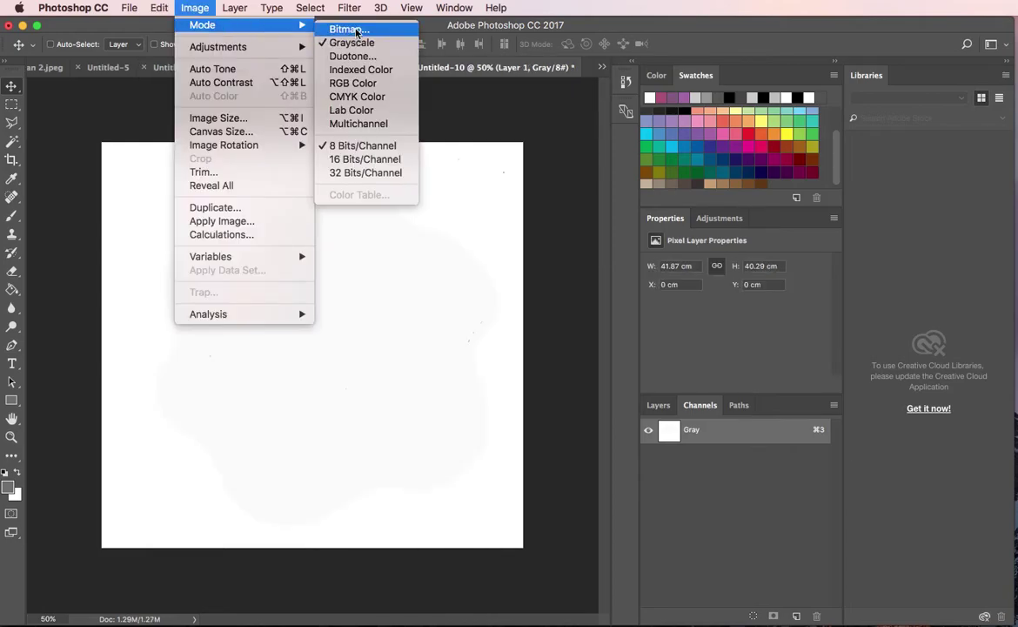
pyautogui.click(357, 30)
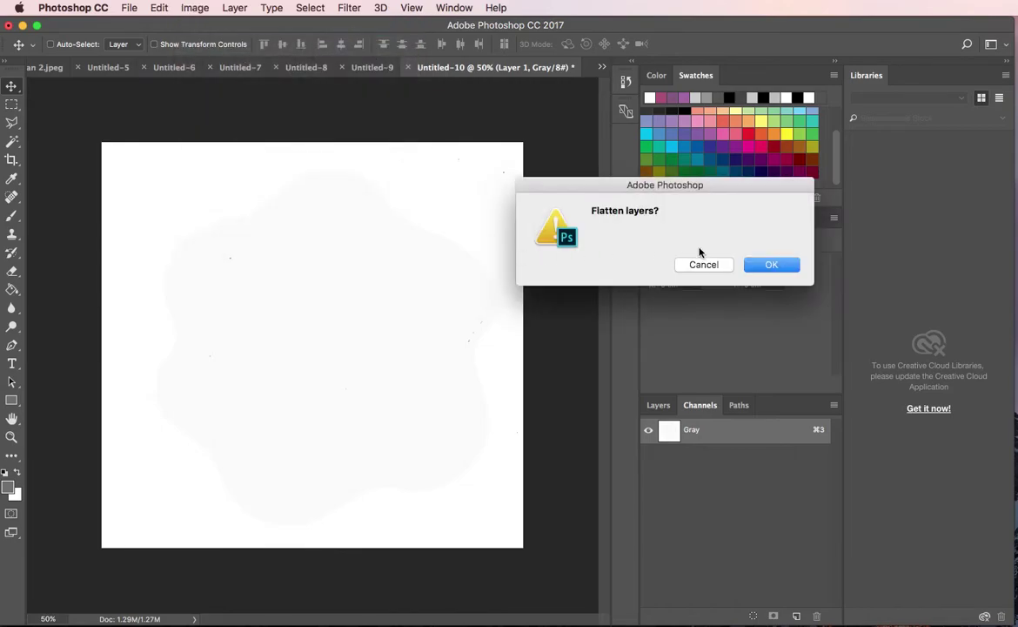
pyautogui.click(771, 265)
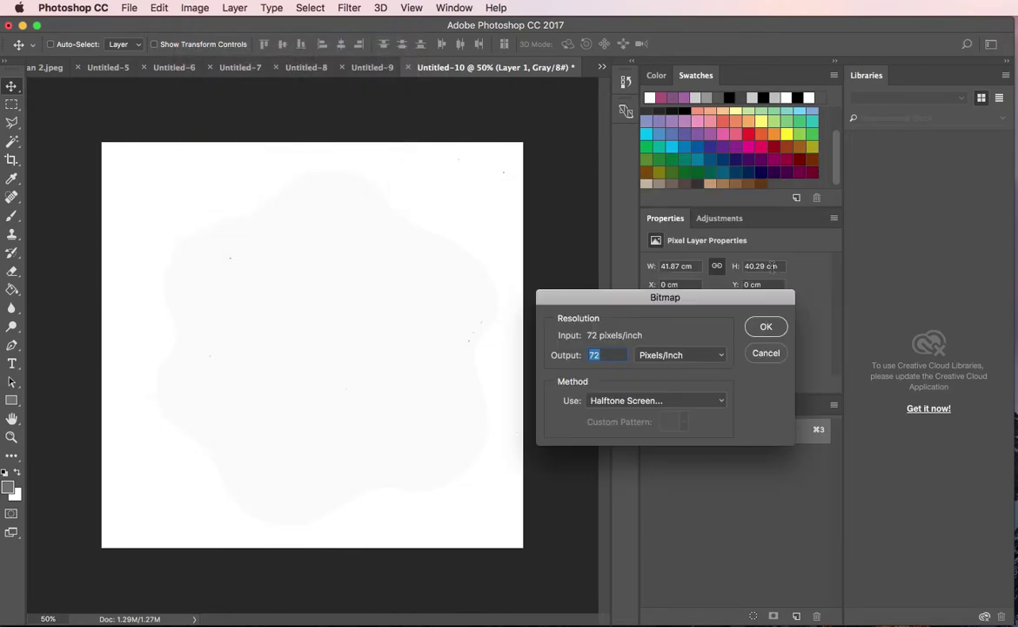
pyautogui.click(762, 327)
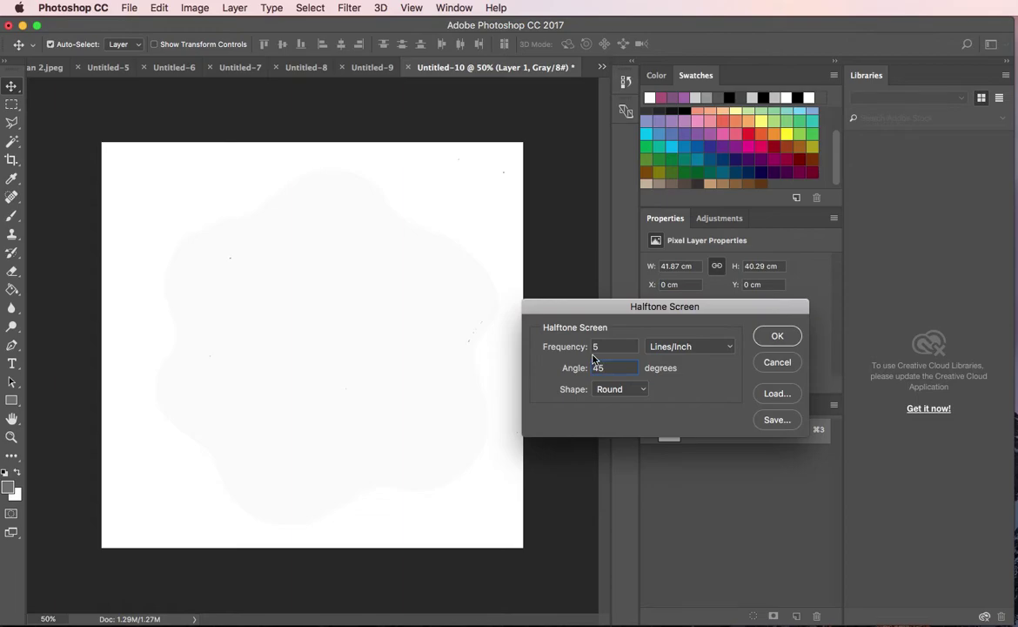
# Check the black angle in the Chrome reference image and apply the Photoshop halftone screen at 45 degrees.
pyautogui.press('super+Tab')
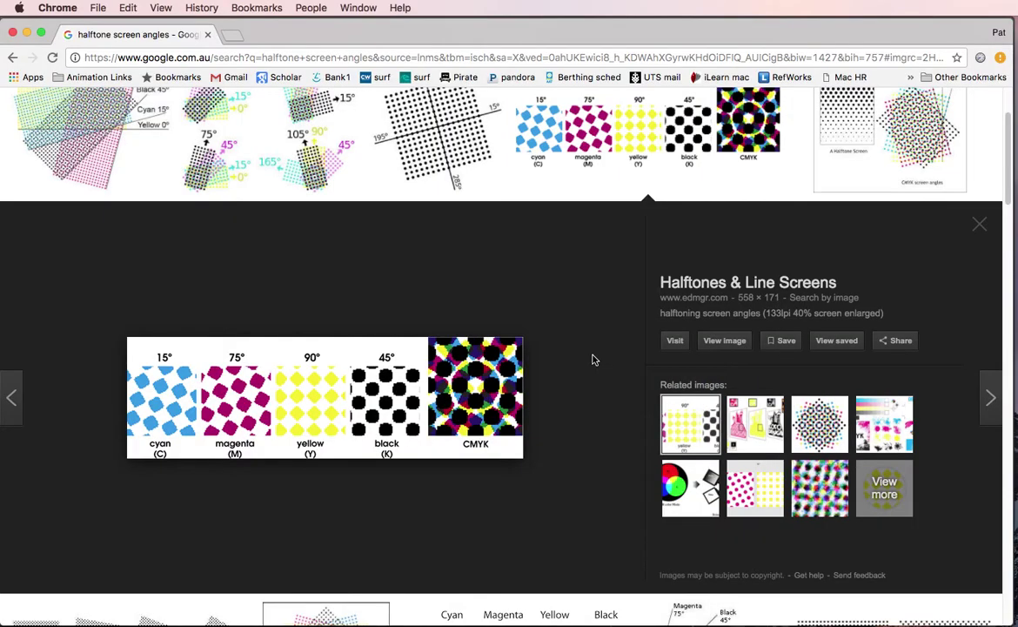
pyautogui.press('super+Tab')
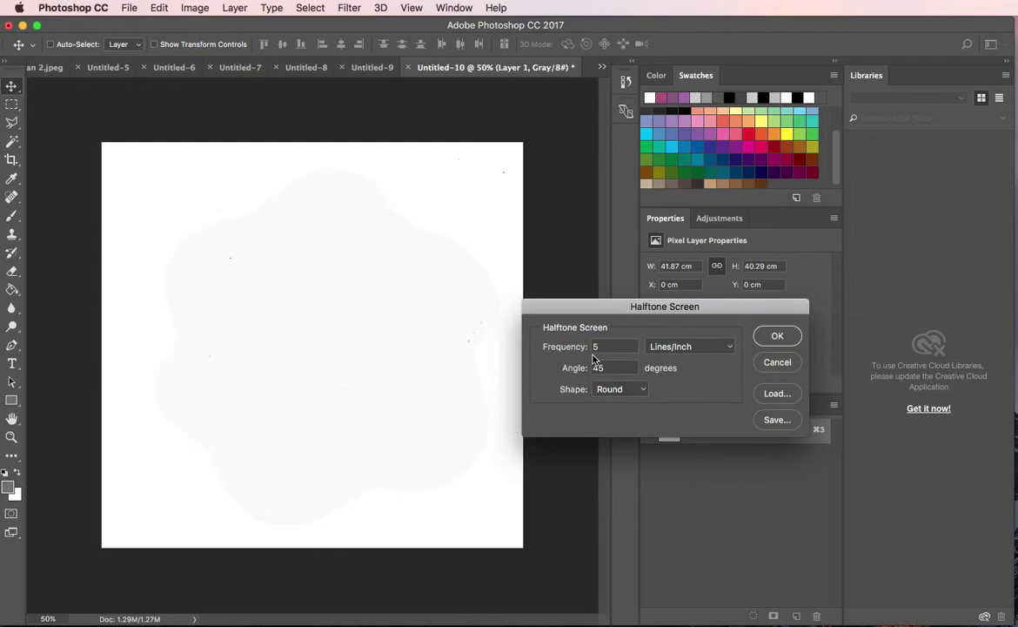
pyautogui.press('Return')
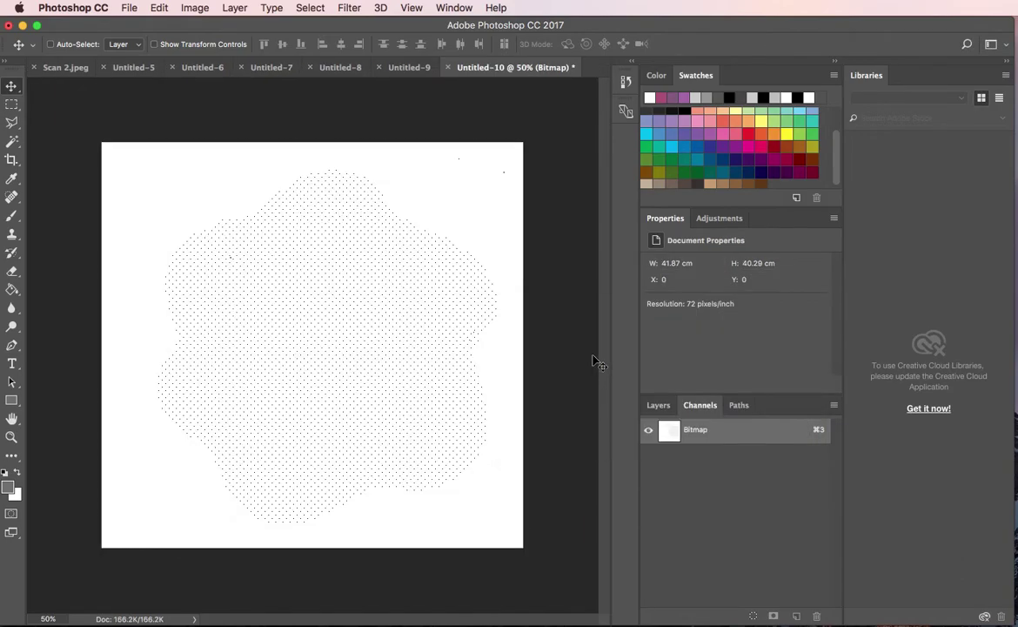
# Cut the whole black halftone, paste it into the Black channel of Scan 2.jpeg and move it over the shape's original place.
pyautogui.press('z')
pyautogui.moveTo(195, 224); pyautogui.dragTo(204, 259)
pyautogui.press('v')
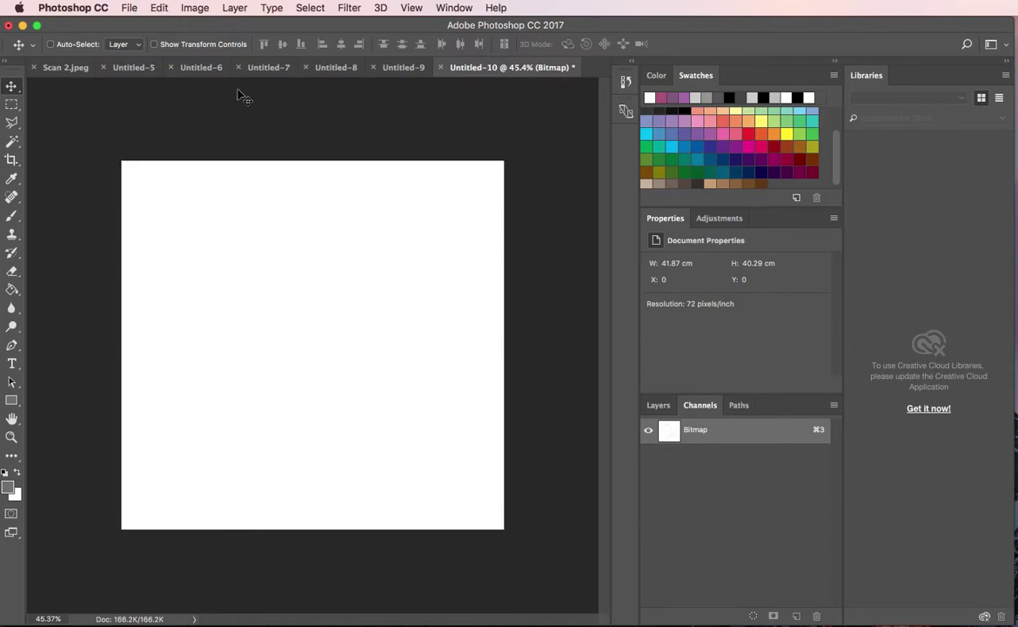
pyautogui.click(63, 67)
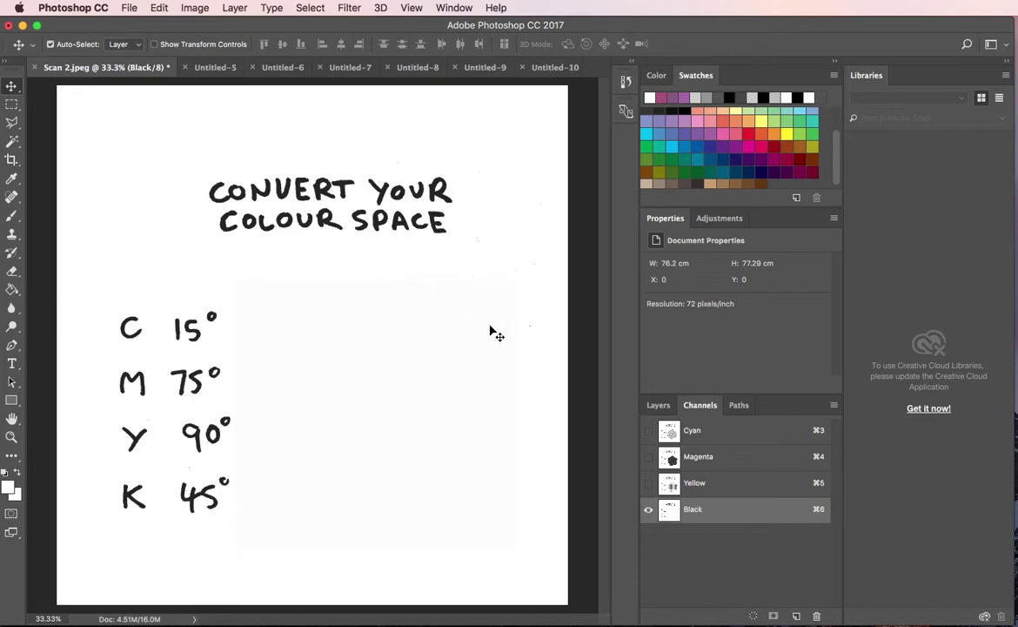
pyautogui.press('super+v')
pyautogui.moveTo(316, 391); pyautogui.dragTo(382, 454)
# Show the Yellow, Magenta and Cyan channels together with the Black channel.
pyautogui.click(649, 482)
pyautogui.click(648, 456)
pyautogui.click(649, 429)
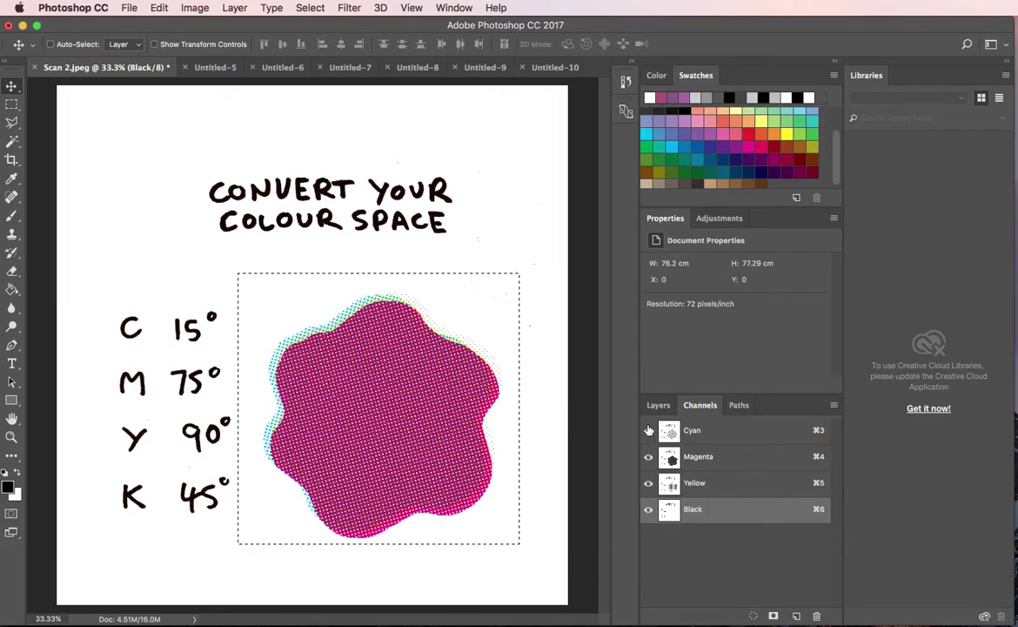
# Nudge the Magenta, Cyan and Yellow halftones slightly against each other while examining the overlapping dots up close.
pyautogui.press('z')
pyautogui.moveTo(287, 412); pyautogui.dragTo(442, 419)
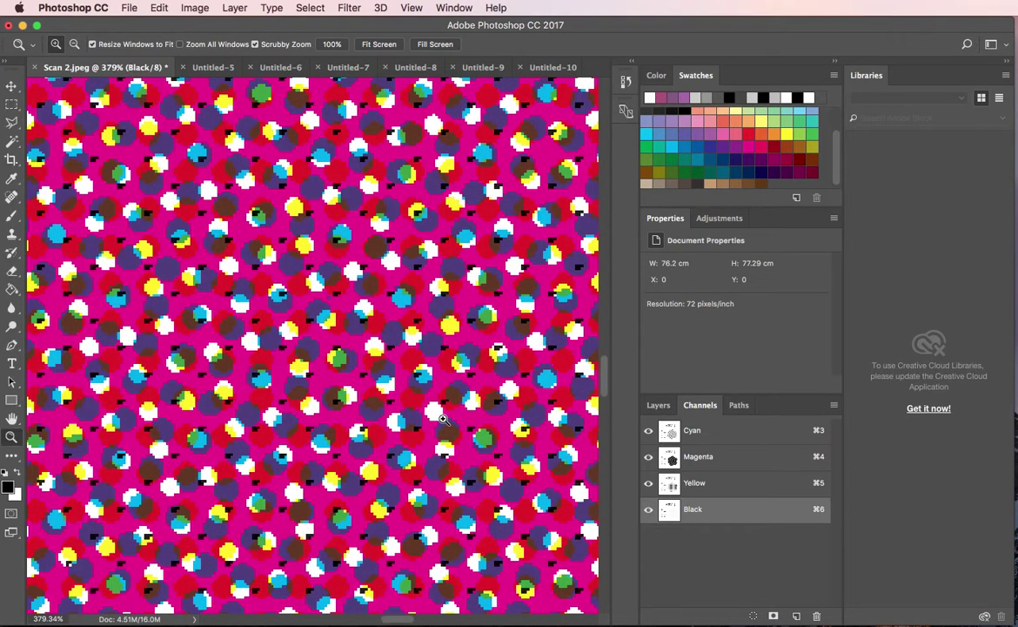
pyautogui.click(697, 462)
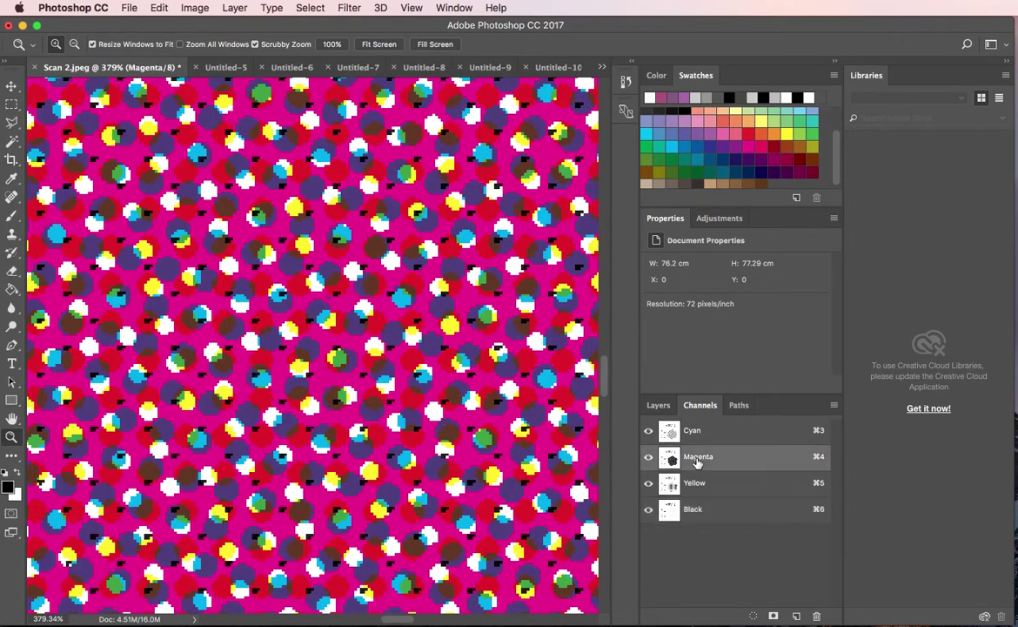
pyautogui.press('v')
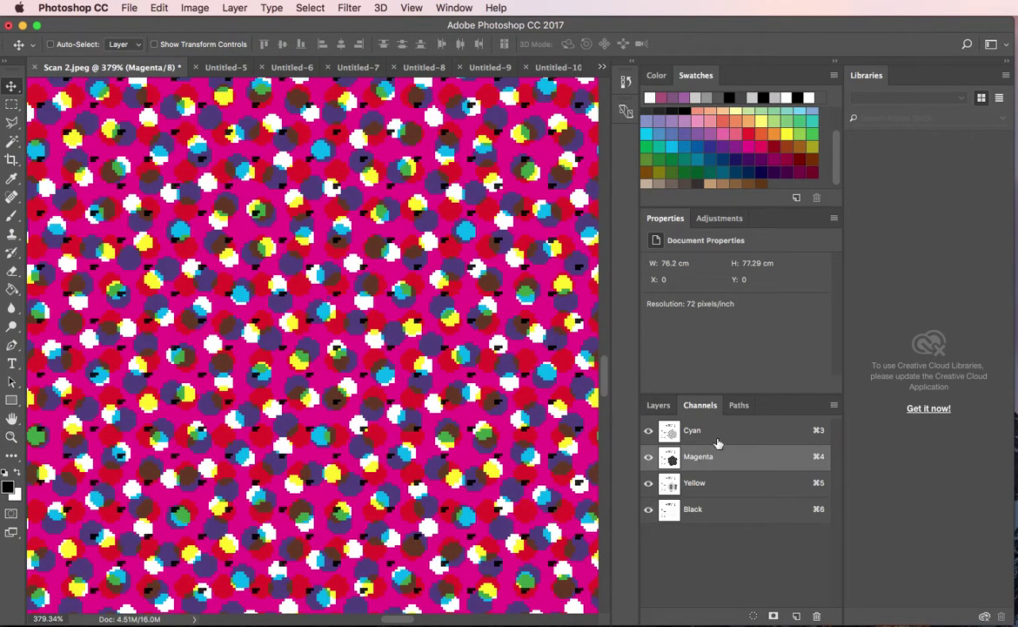
pyautogui.click(717, 433)
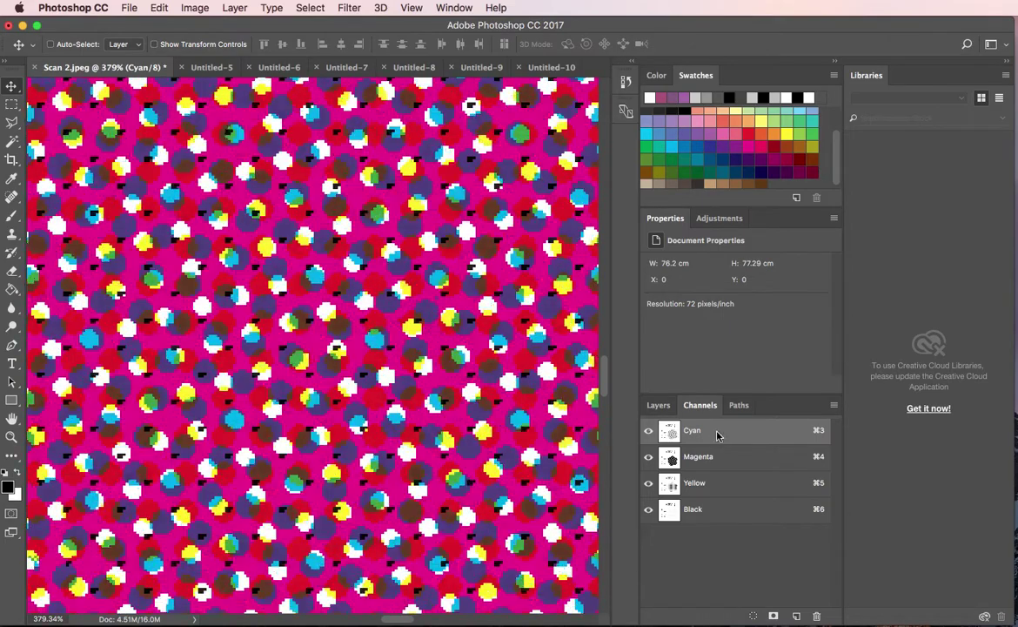
pyautogui.click(705, 481)
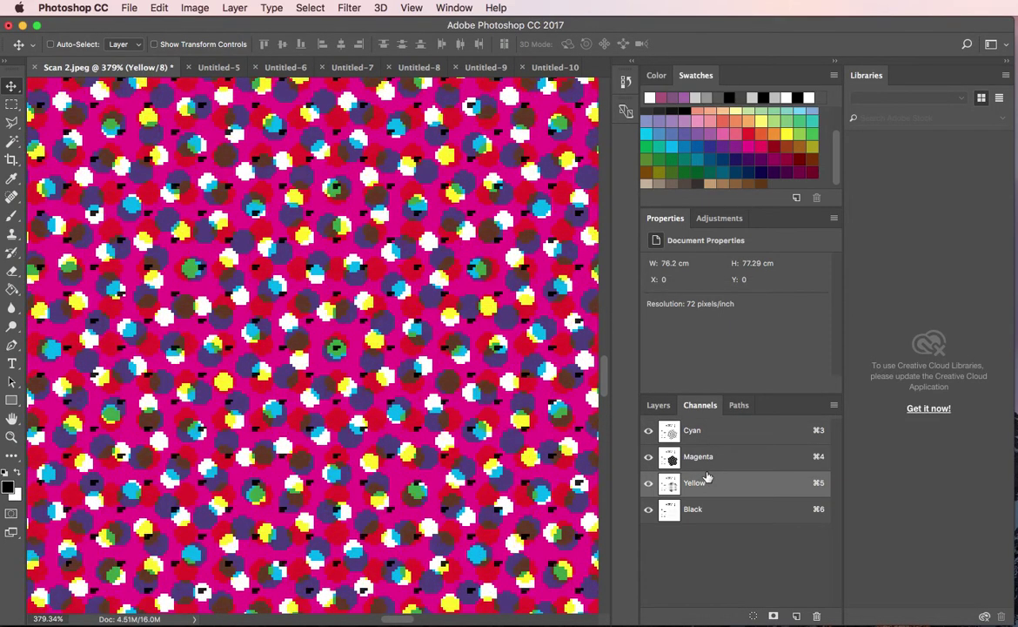
# Offset the Yellow, Magenta, Cyan and Black halftones clearly from one another in their channels and deselect.
pyautogui.press('super+0')
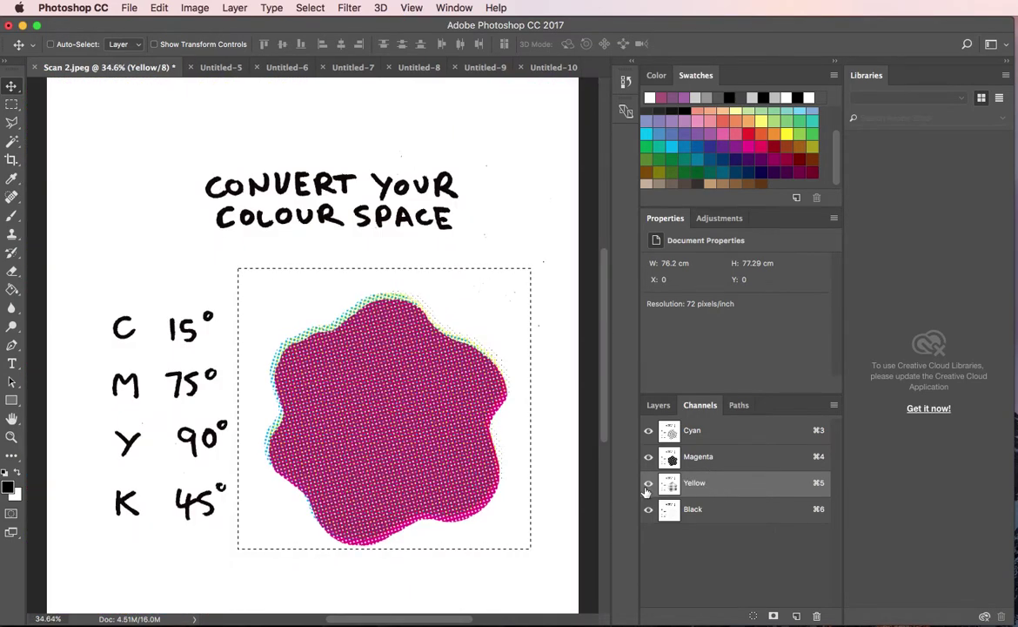
pyautogui.moveTo(420, 425); pyautogui.dragTo(476, 448)
pyautogui.click(666, 456)
pyautogui.click(706, 439)
pyautogui.click(701, 512)
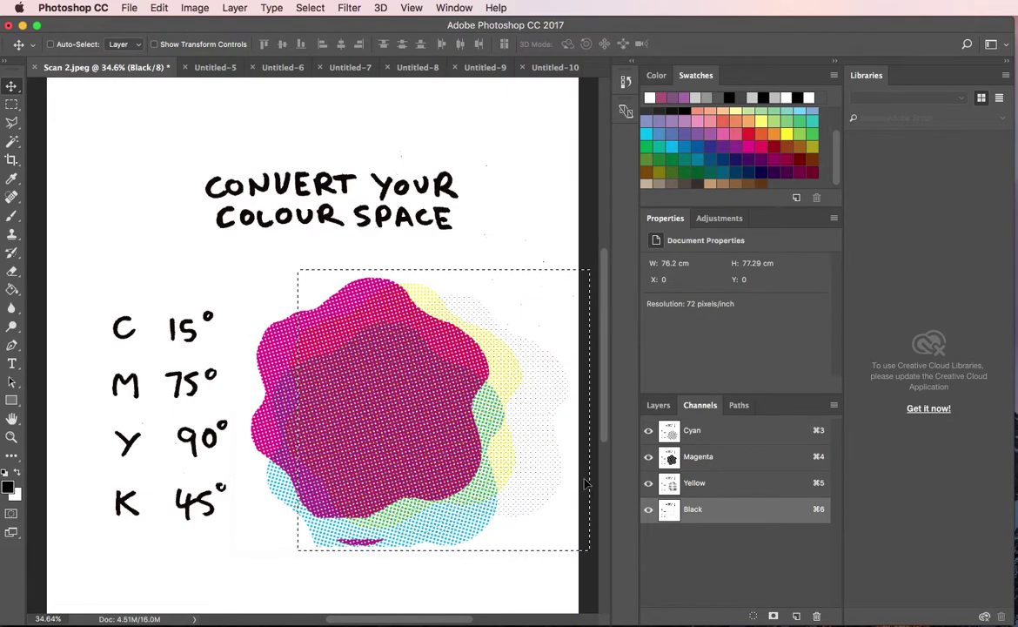
pyautogui.press('super+d')
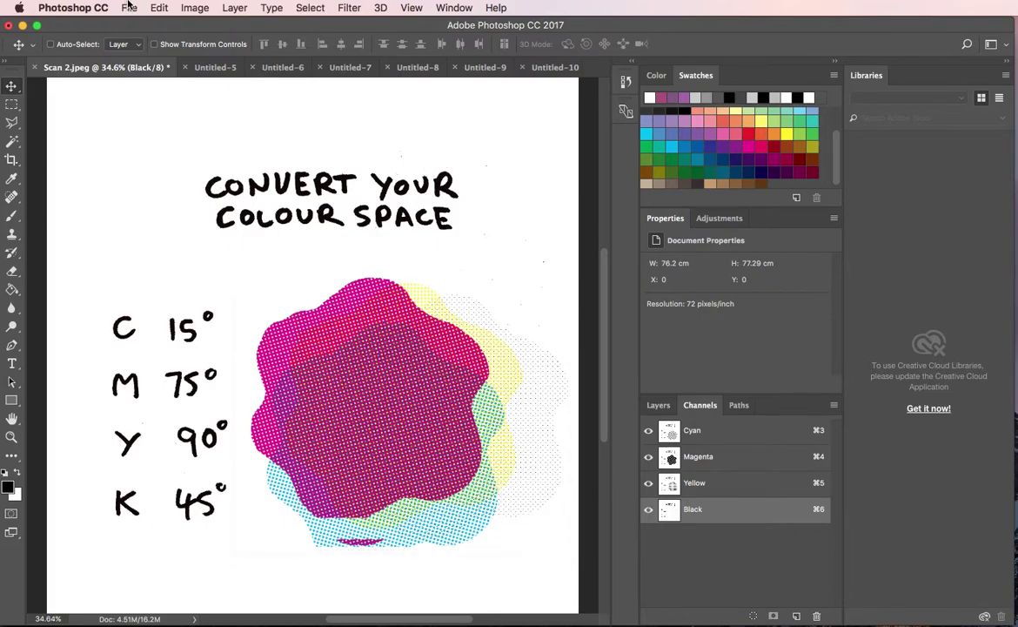
# Convert Scan 2.jpeg to CMYK Color mode with the U.S. Web Coated (SWOP) v2 profile.
pyautogui.click(186, 10)
pyautogui.moveTo(202, 27)
pyautogui.click(347, 97)
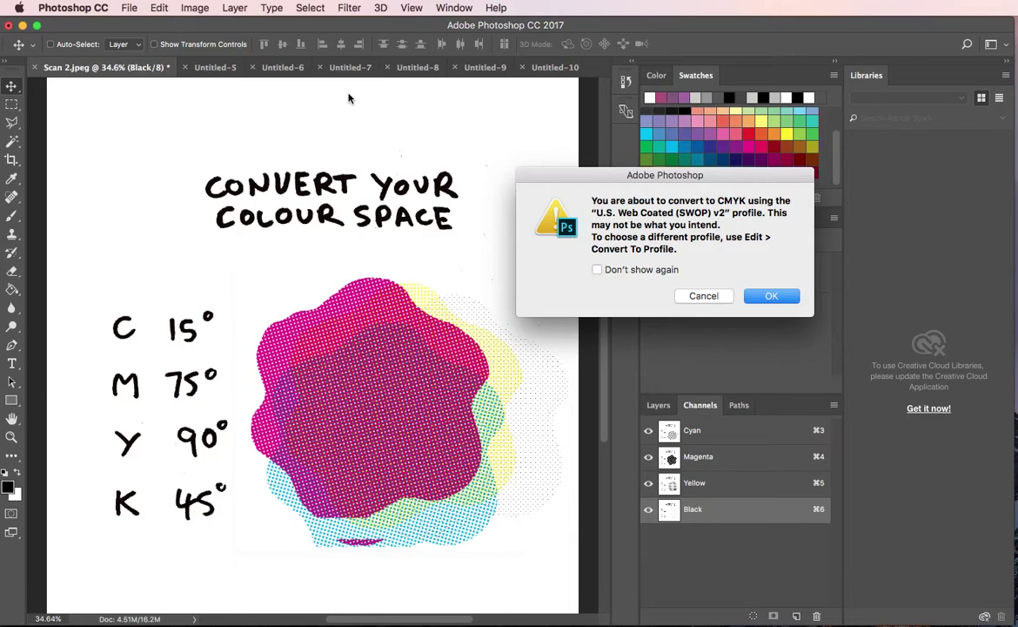
pyautogui.press('Return')
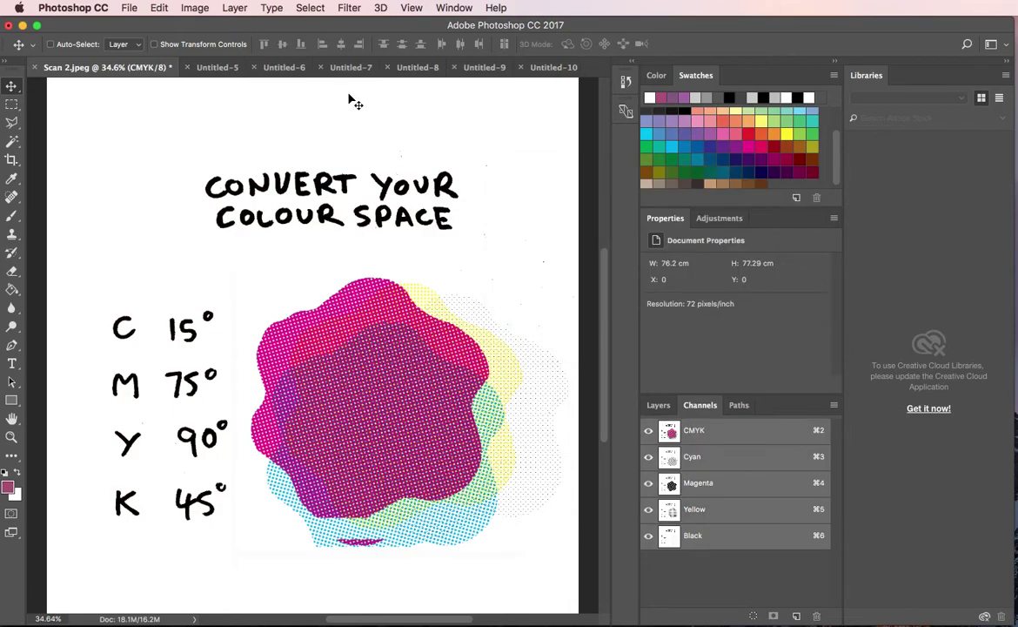